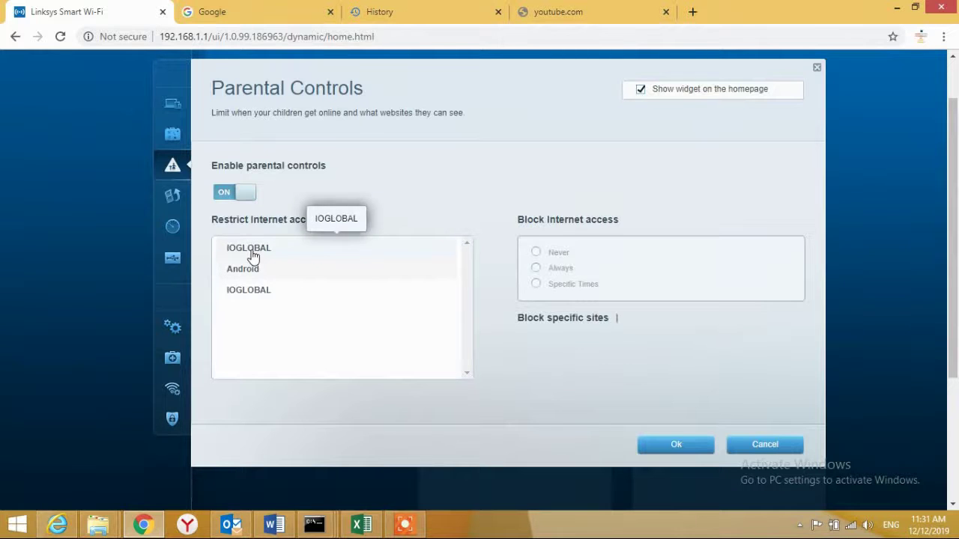
Step: Set internet blocking to Always for the first IOGLOBAL device and save the parental controls
{"action": "left_click", "coordinate": [253, 256]}
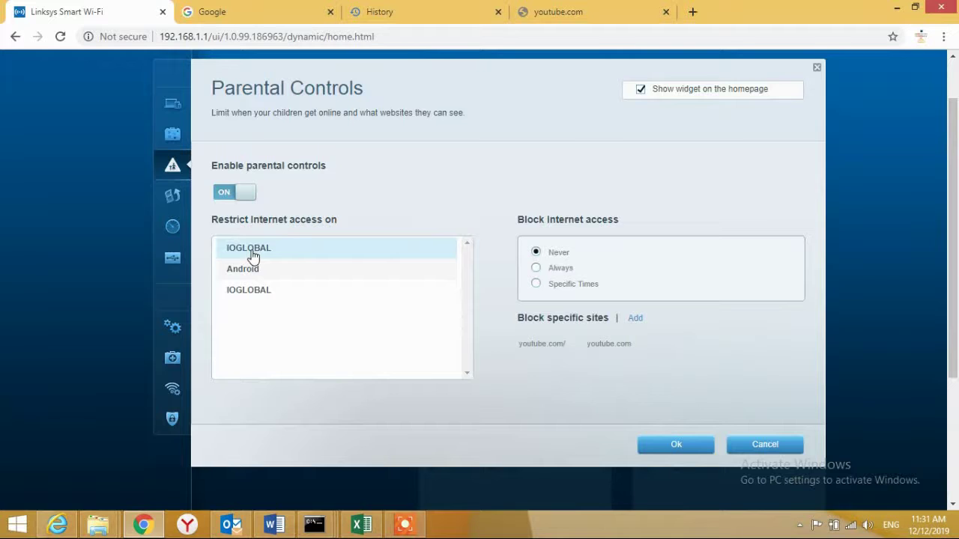
{"action": "left_click", "coordinate": [536, 268]}
{"action": "left_click", "coordinate": [665, 448]}
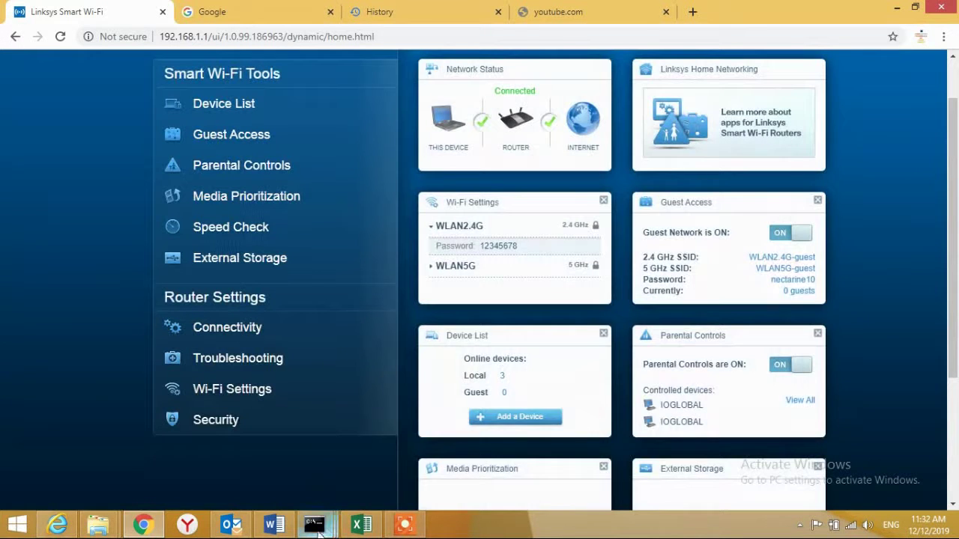
Step: Check the running google.com ping in Command Prompt and reload google.com in its Chrome tab
{"action": "mouse_move", "coordinate": [319, 531]}
{"action": "left_click", "coordinate": [287, 473]}
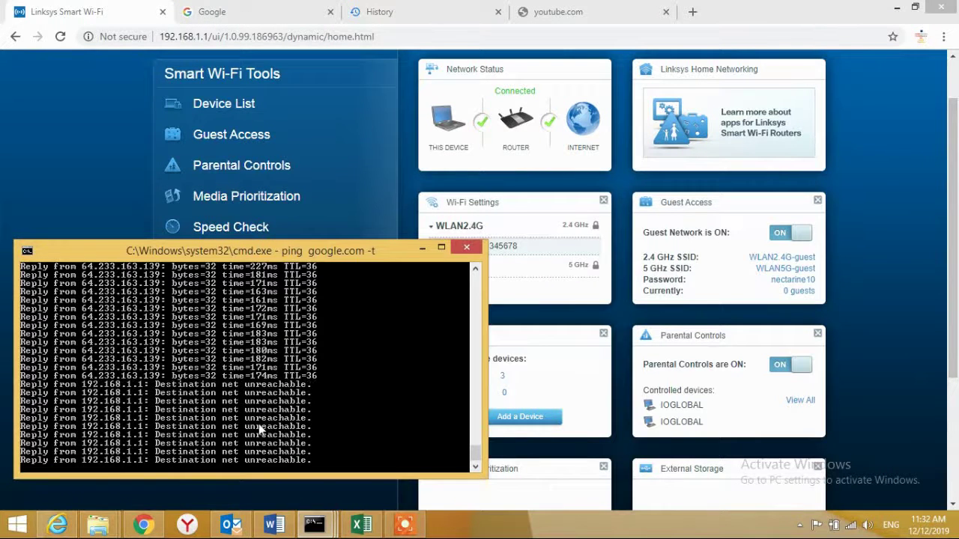
{"action": "left_click", "coordinate": [262, 11]}
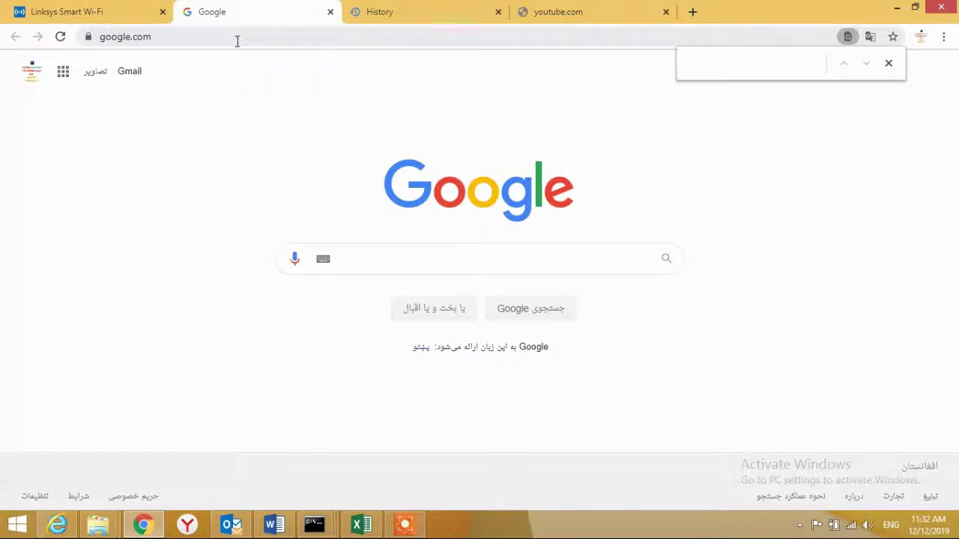
{"action": "left_click", "coordinate": [237, 39]}
{"action": "type", "text": "goo"}
{"action": "key", "text": "Return"}
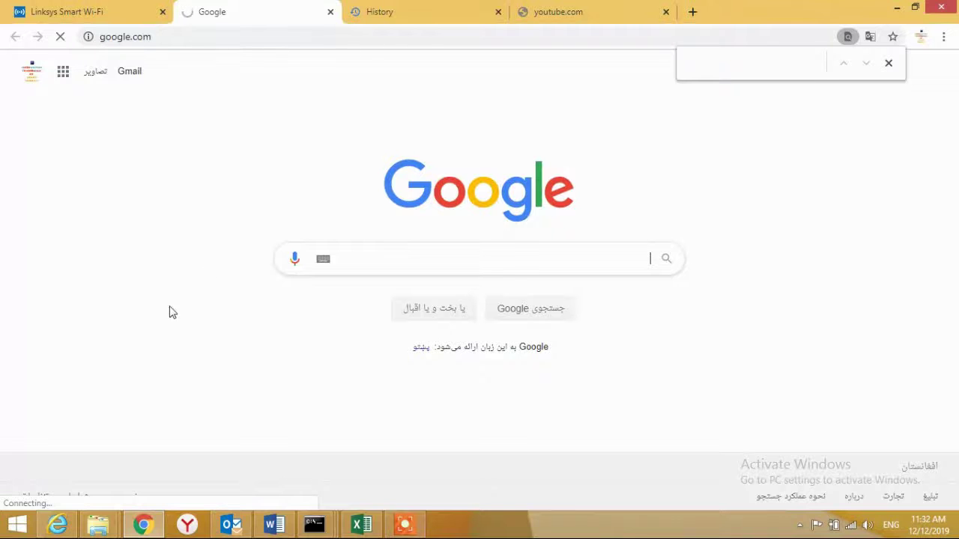
Step: Switch the first IOGLOBAL device's internet blocking to Specific Times and set the whole weekly schedule to Allowed
{"action": "left_click", "coordinate": [96, 17]}
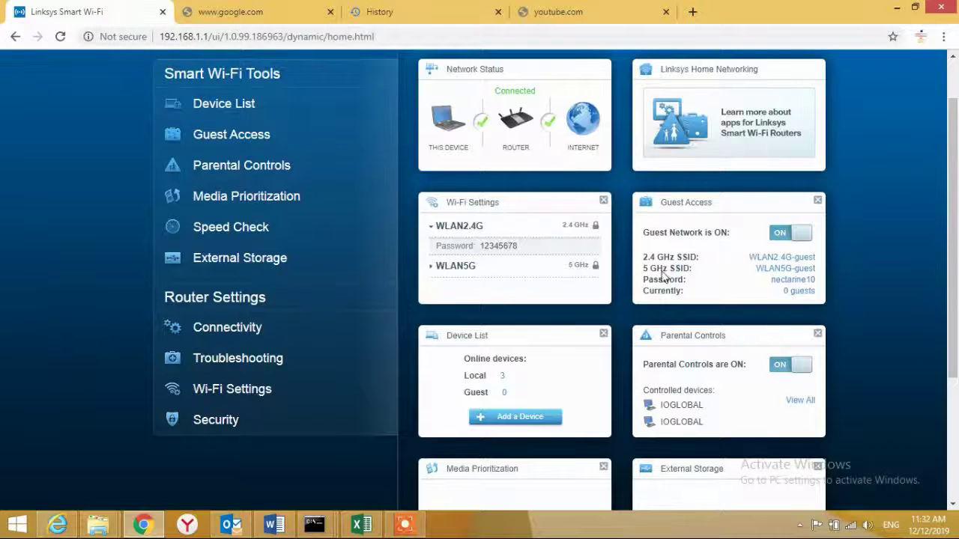
{"action": "left_click", "coordinate": [253, 180]}
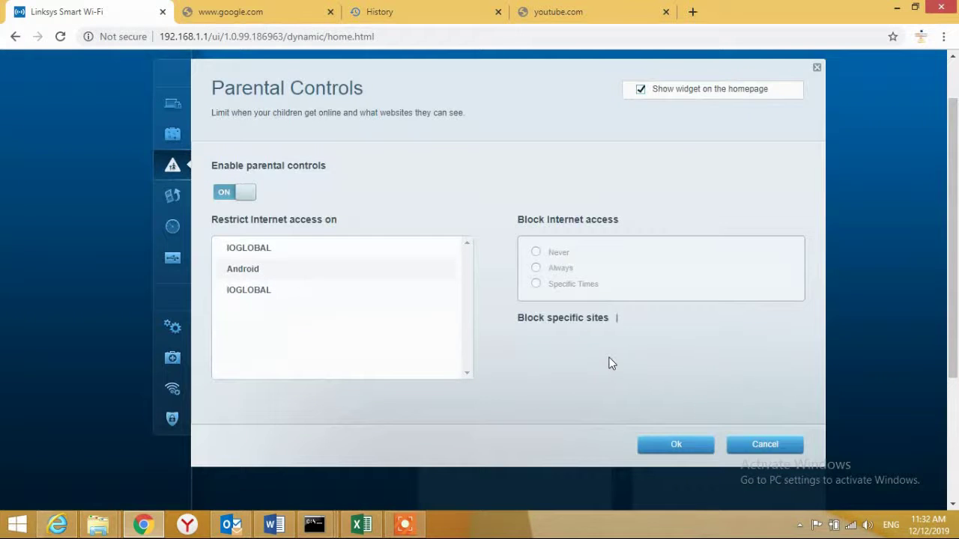
{"action": "left_click", "coordinate": [248, 251]}
{"action": "left_click", "coordinate": [536, 284]}
{"action": "left_click", "coordinate": [626, 285]}
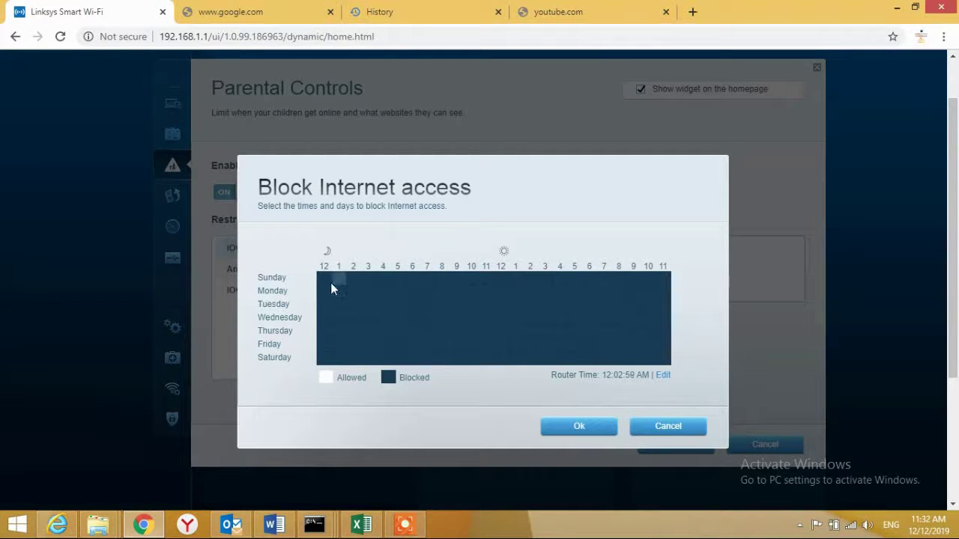
{"action": "left_click_drag", "start_coordinate": [323, 279], "coordinate": [458, 354]}
{"action": "left_click_drag", "start_coordinate": [703, 358], "coordinate": [677, 373]}
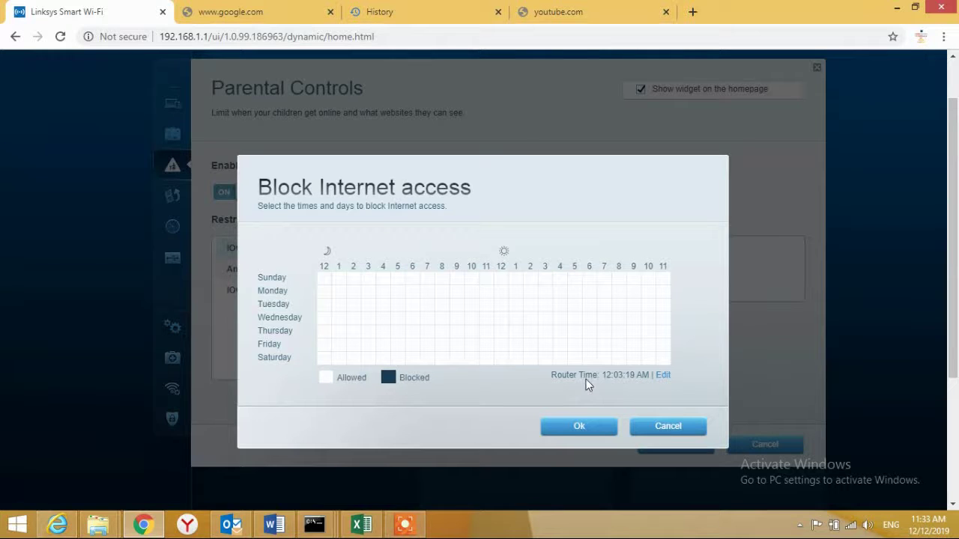
Step: Block the 12 AM hour on every day, save the parental controls and check the google.com ping in Command Prompt
{"action": "left_click_drag", "start_coordinate": [322, 281], "coordinate": [330, 372]}
{"action": "right_click", "coordinate": [329, 372]}
{"action": "left_click", "coordinate": [480, 417]}
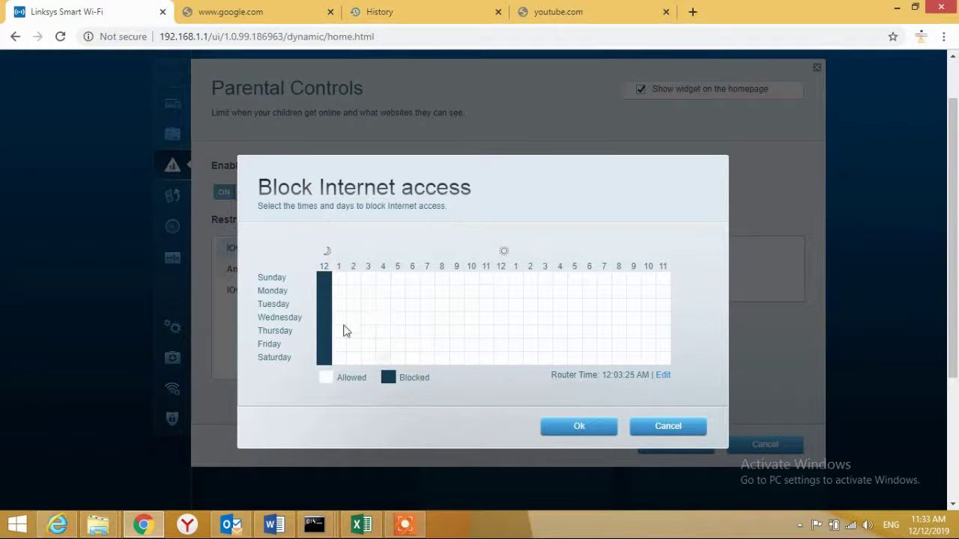
{"action": "left_click", "coordinate": [588, 433]}
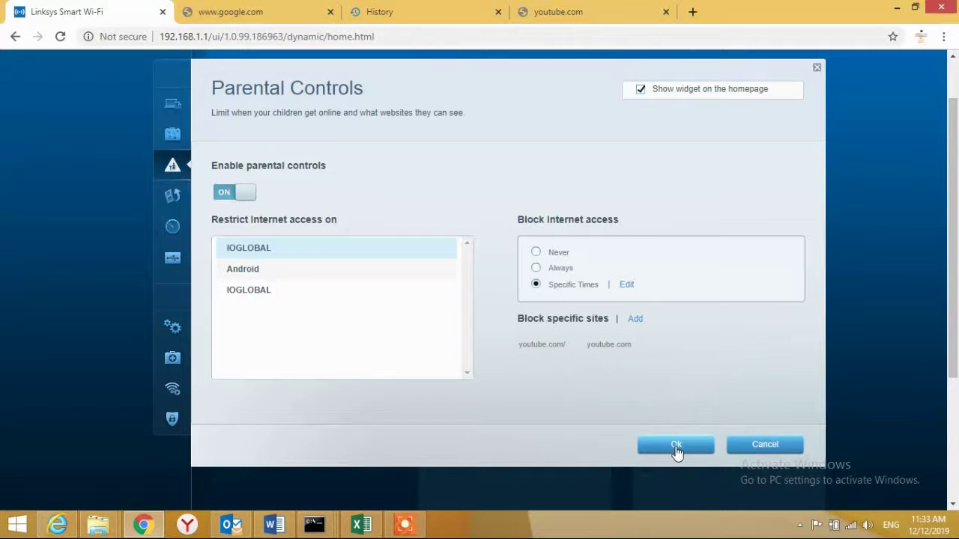
{"action": "left_click", "coordinate": [676, 447]}
{"action": "mouse_move", "coordinate": [318, 527]}
{"action": "left_click", "coordinate": [274, 472]}
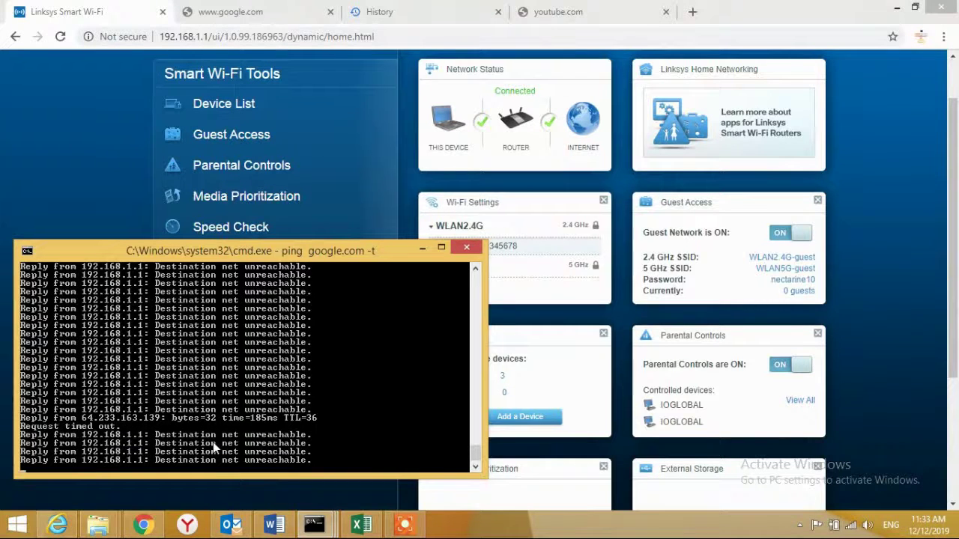
Step: Set the 12 AM hour back to Allowed on every day for the first IOGLOBAL device and save the parental controls
{"action": "left_click", "coordinate": [236, 166]}
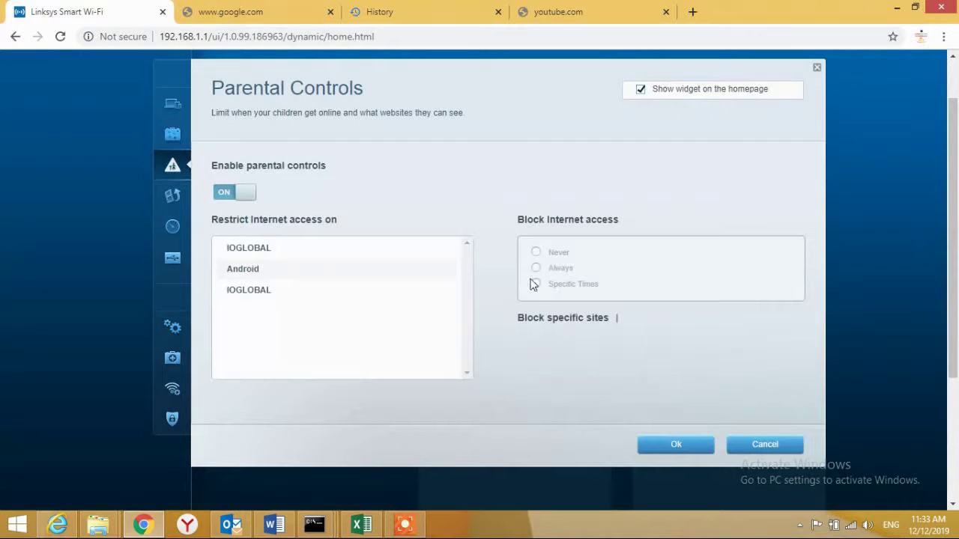
{"action": "left_click", "coordinate": [251, 247]}
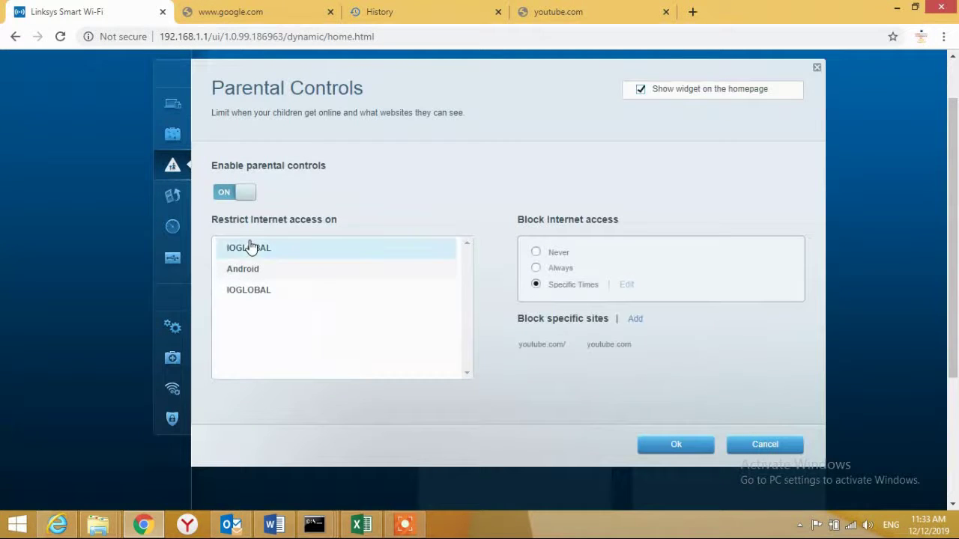
{"action": "left_click", "coordinate": [626, 286]}
{"action": "left_click_drag", "start_coordinate": [324, 279], "coordinate": [333, 368]}
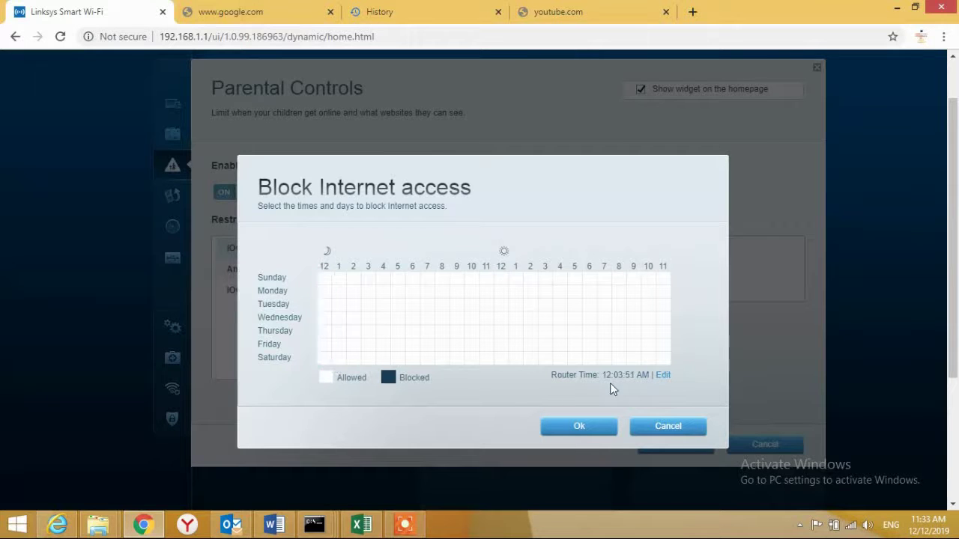
{"action": "left_click", "coordinate": [604, 430]}
{"action": "left_click", "coordinate": [678, 444]}
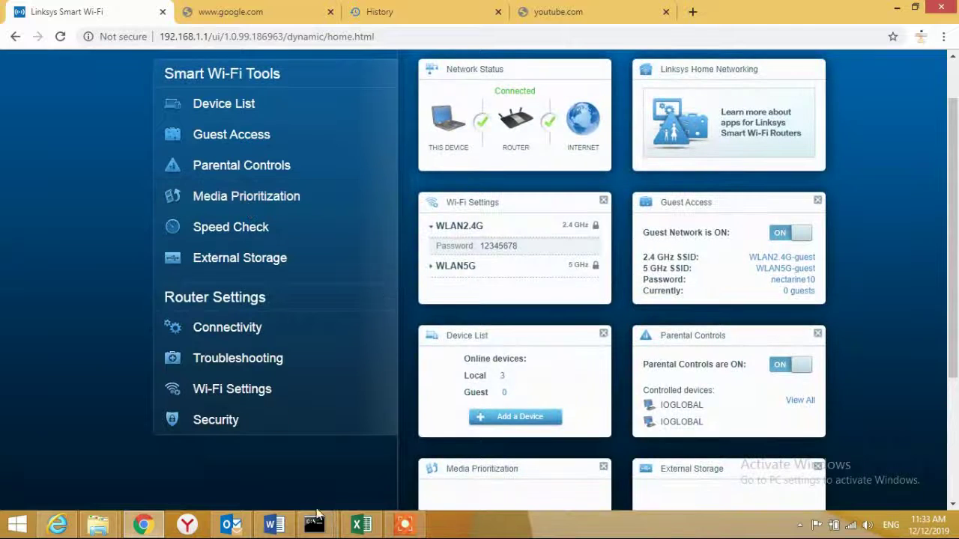
Step: Check the google.com ping in Command Prompt again and reload google.com in Chrome to test internet access
{"action": "mouse_move", "coordinate": [315, 525]}
{"action": "left_click", "coordinate": [290, 475]}
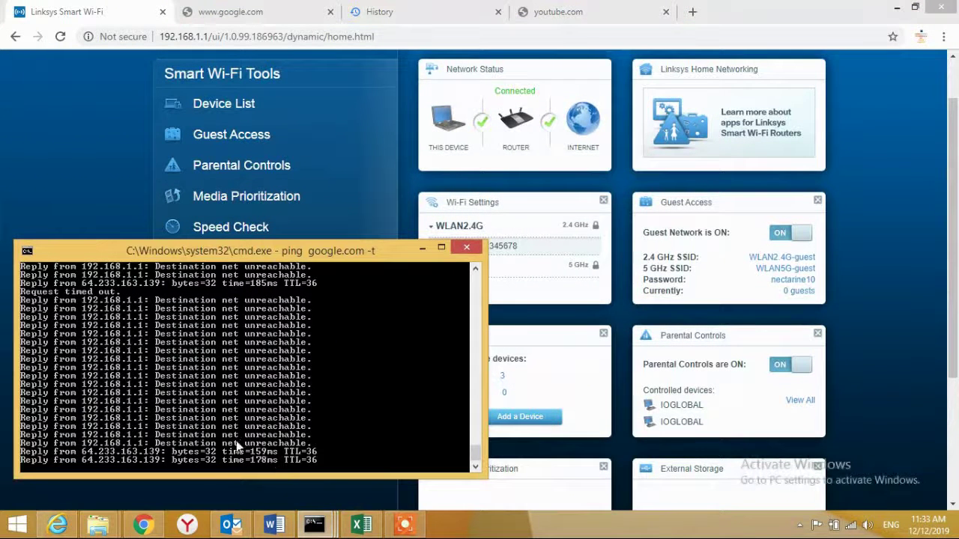
{"action": "left_click", "coordinate": [241, 21]}
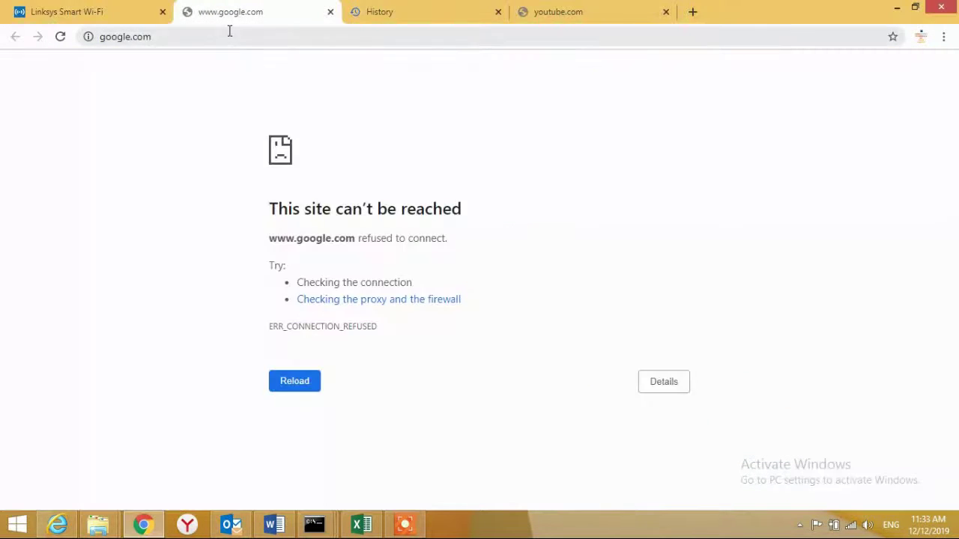
{"action": "left_click", "coordinate": [229, 31]}
{"action": "key", "text": "Return"}
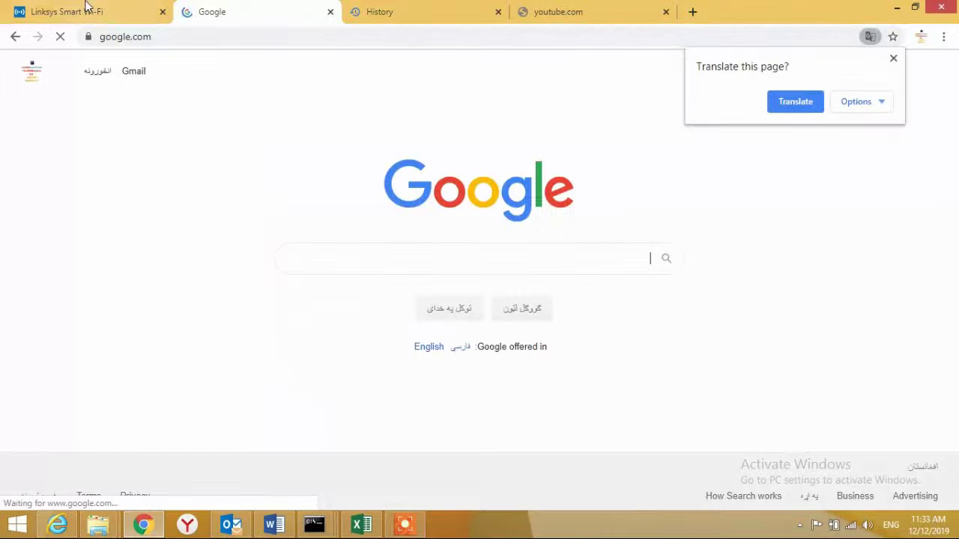
Step: Return to the router's Parental Controls and select the first IOGLOBAL device to show its blocked sites
{"action": "left_click", "coordinate": [33, 14]}
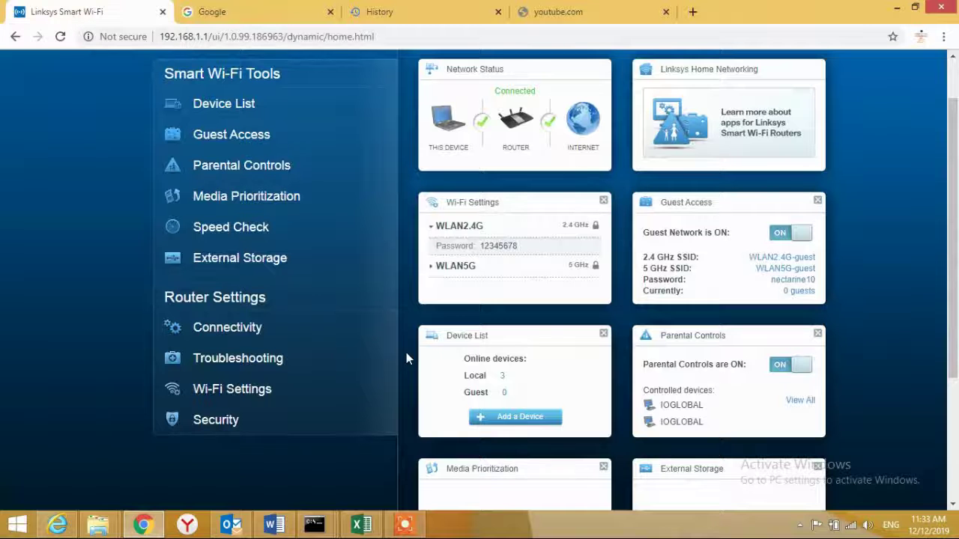
{"action": "left_click", "coordinate": [256, 198]}
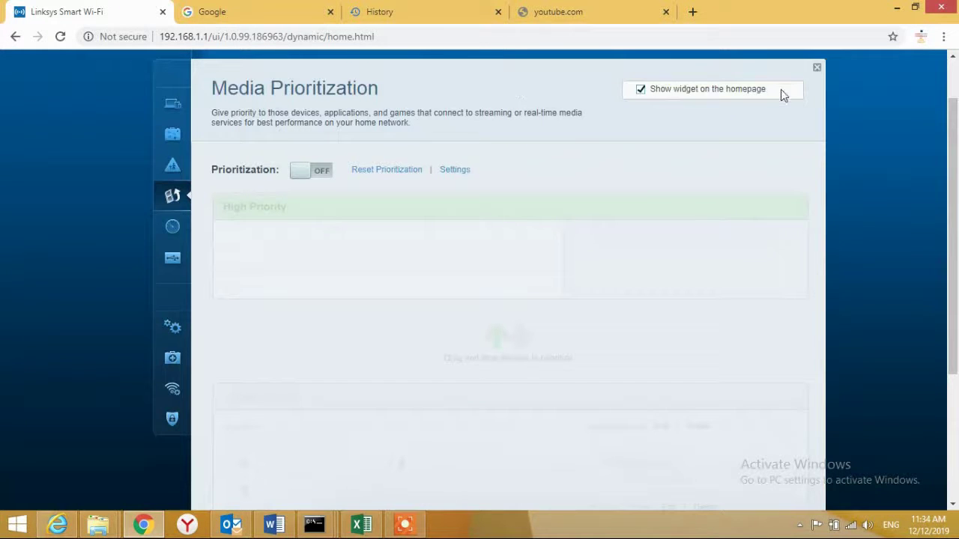
{"action": "left_click", "coordinate": [817, 68]}
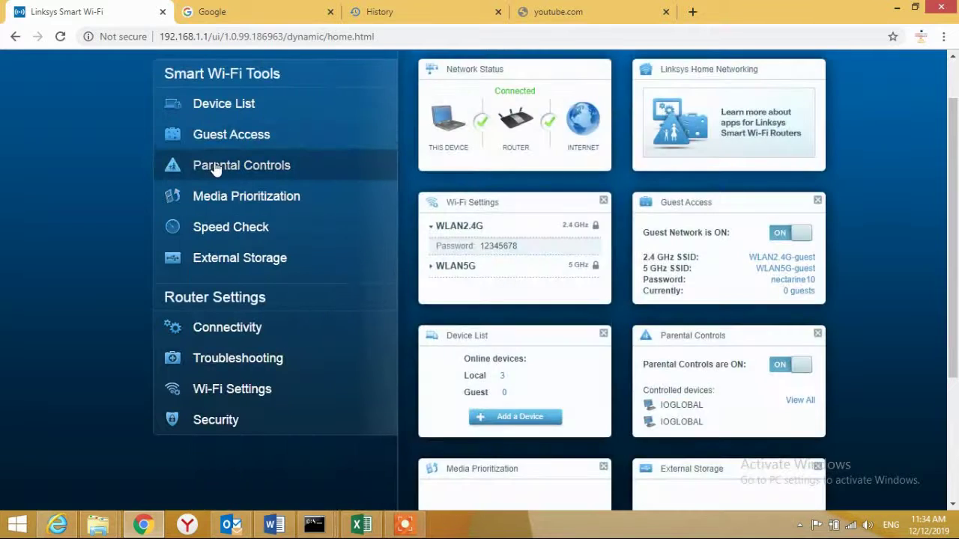
{"action": "left_click", "coordinate": [157, 166]}
{"action": "scroll", "coordinate": [952, 248], "scroll_direction": "down", "scroll_amount": 2}
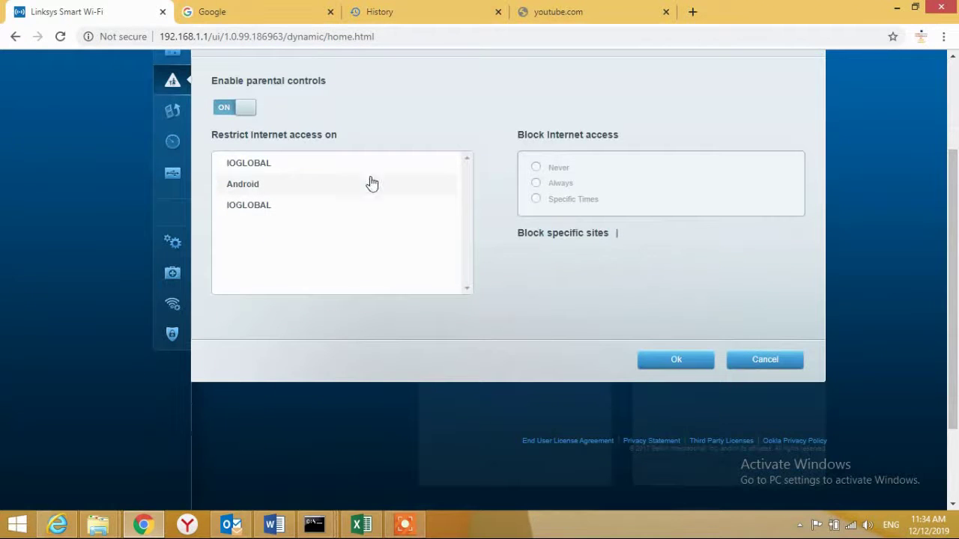
{"action": "left_click", "coordinate": [251, 163]}
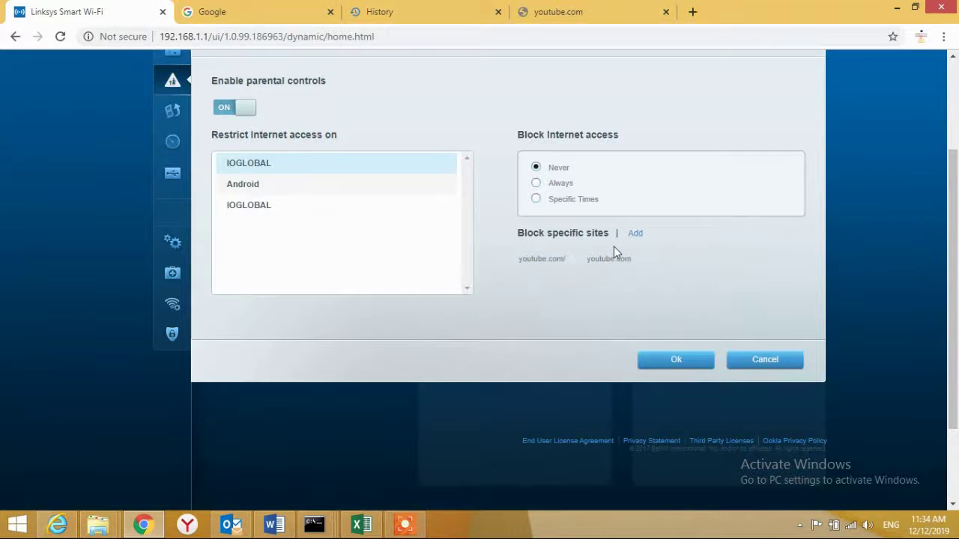
Step: Try to load youtube.com in its browser tab to test the site block
{"action": "mouse_move", "coordinate": [566, 269]}
{"action": "left_click", "coordinate": [616, 15]}
{"action": "left_click", "coordinate": [387, 38]}
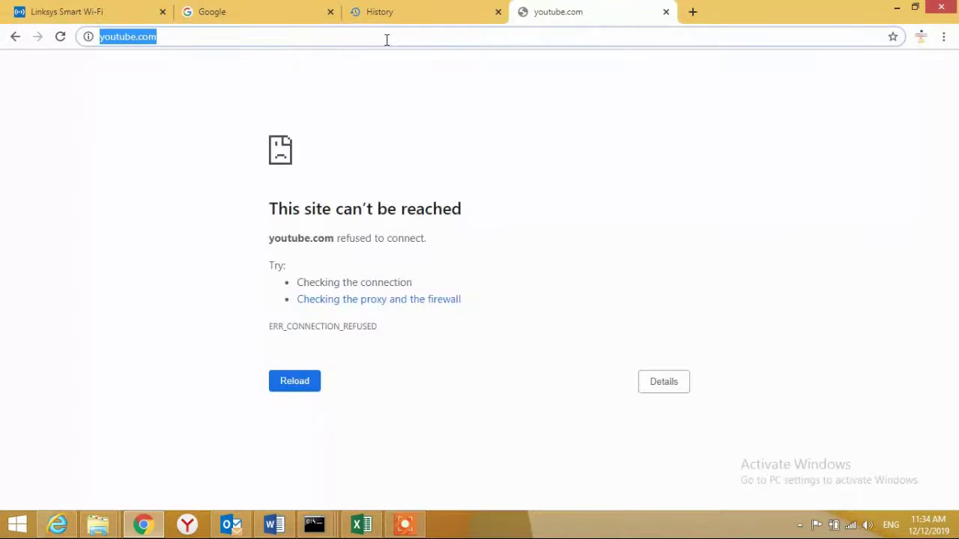
{"action": "type", "text": "you"}
{"action": "key", "text": "Return"}
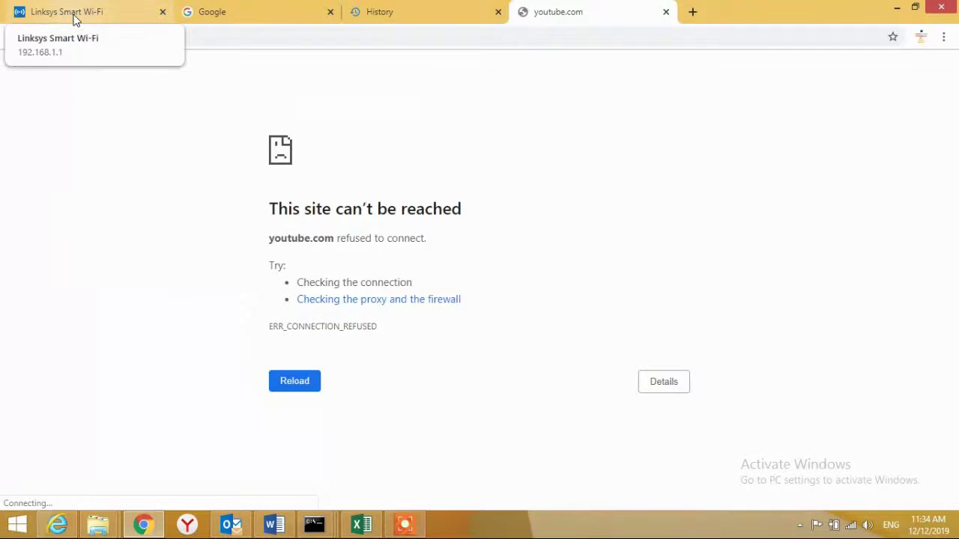
Step: Remove both YouTube entries from the first IOGLOBAL device's blocked sites and save the parental controls
{"action": "left_click", "coordinate": [103, 6]}
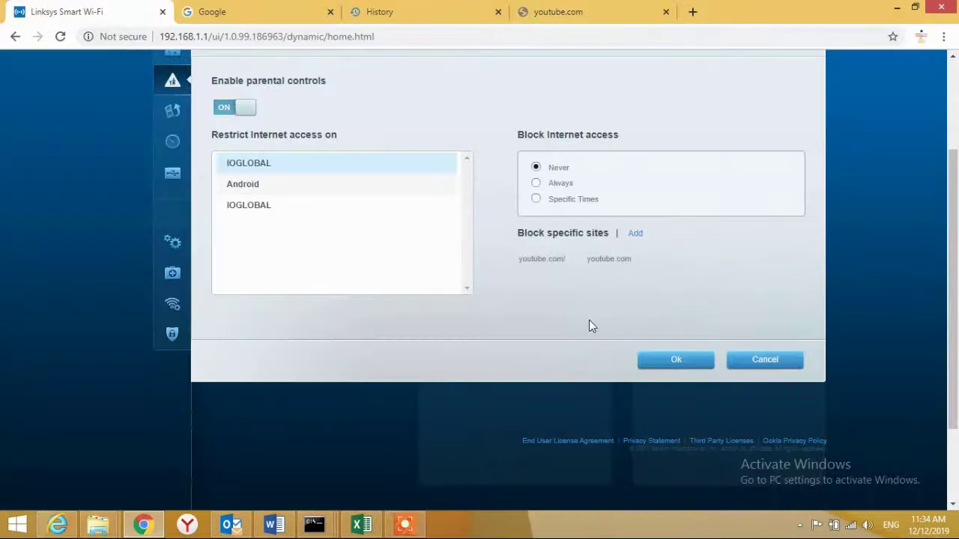
{"action": "left_click", "coordinate": [638, 259]}
{"action": "left_click", "coordinate": [575, 260]}
{"action": "left_click", "coordinate": [688, 364]}
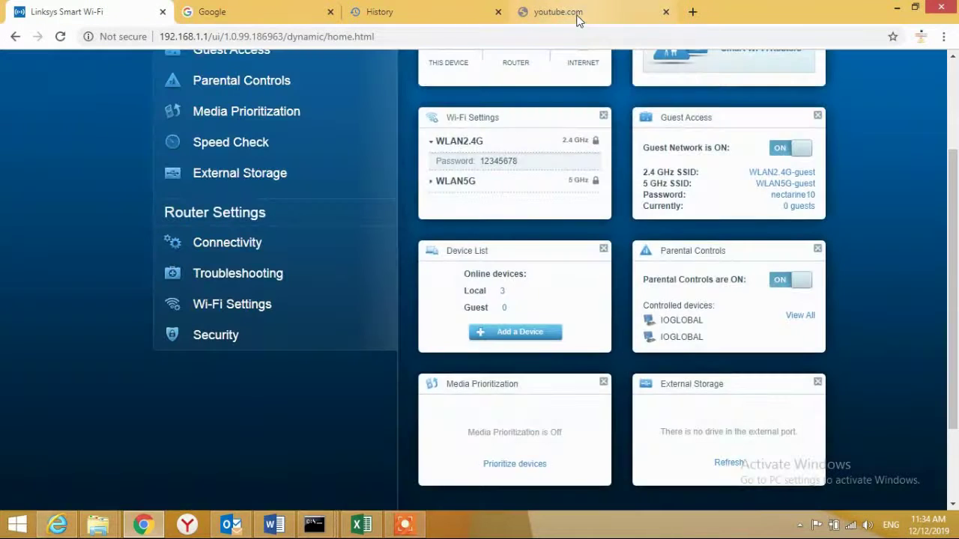
Step: Reload youtube.com in its browser tab to test access without the site block
{"action": "left_click", "coordinate": [577, 14]}
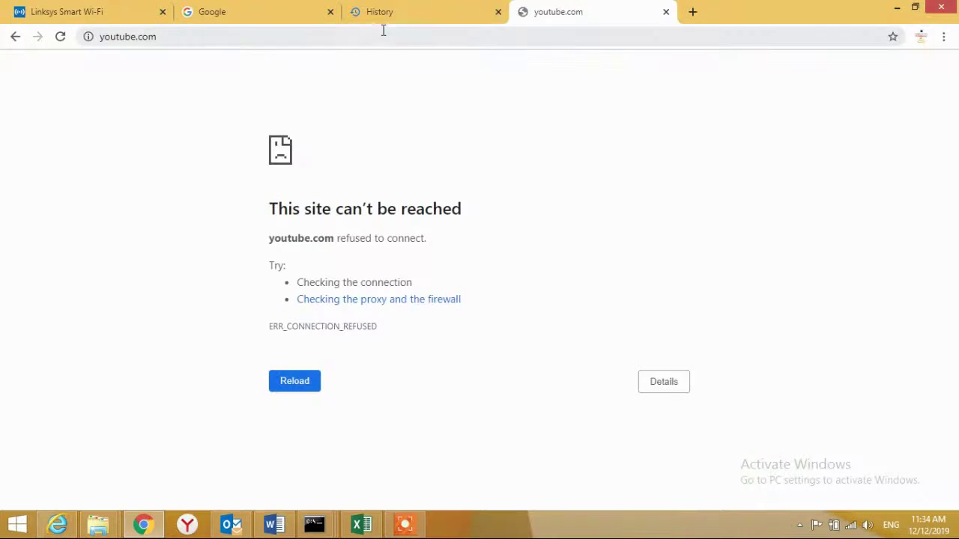
{"action": "left_click", "coordinate": [382, 36]}
{"action": "type", "text": "you"}
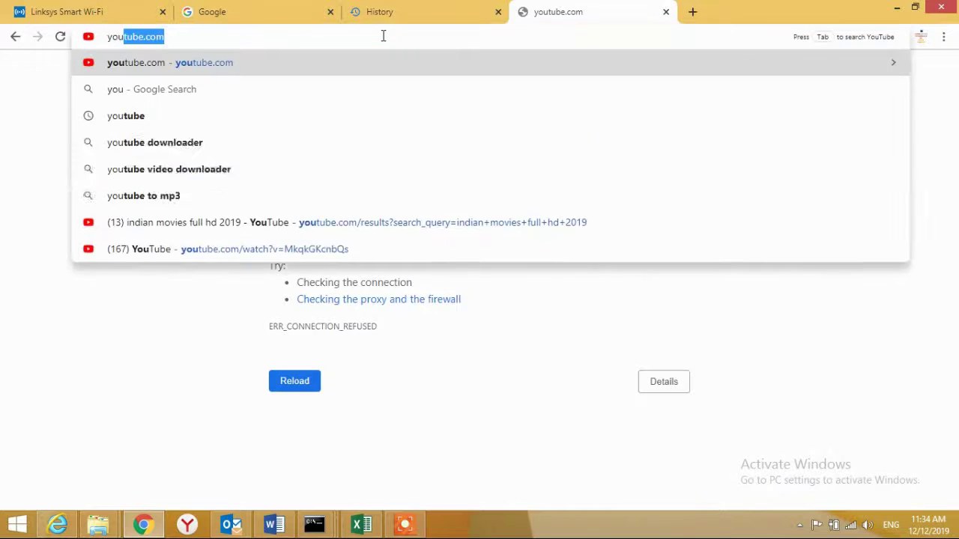
{"action": "key", "text": "Return"}
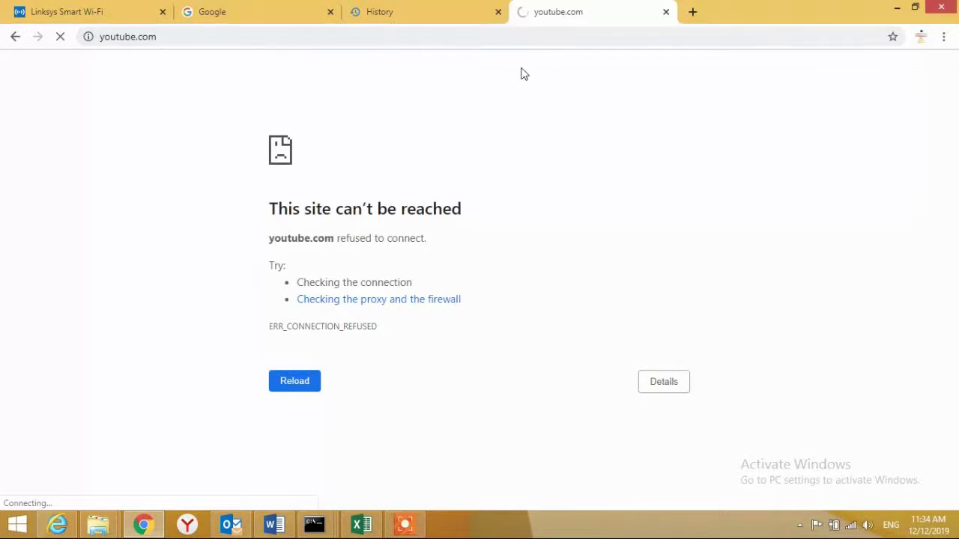
Step: Reopen and save the router's parental controls, and check the youtube.com page again
{"action": "left_click", "coordinate": [77, 16]}
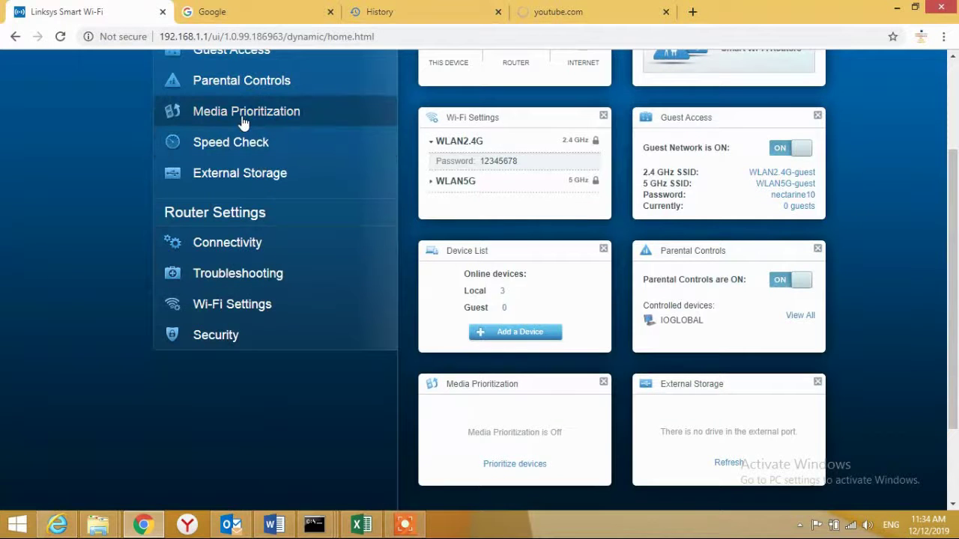
{"action": "left_click", "coordinate": [234, 84]}
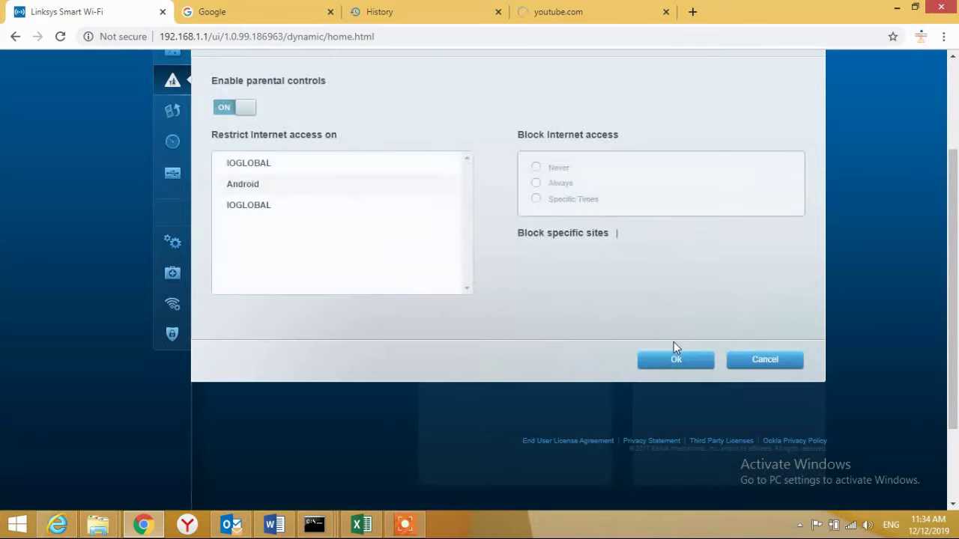
{"action": "left_click", "coordinate": [676, 360]}
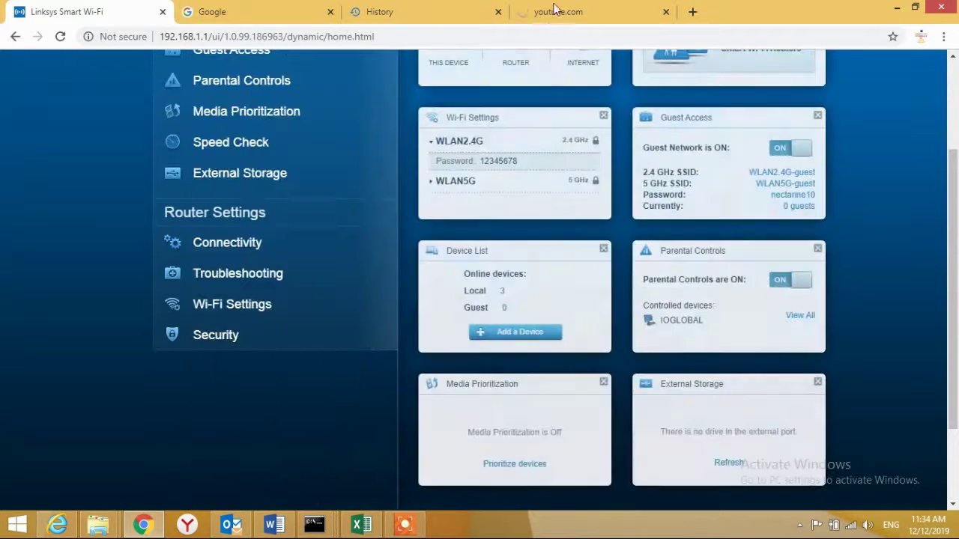
{"action": "left_click", "coordinate": [561, 10]}
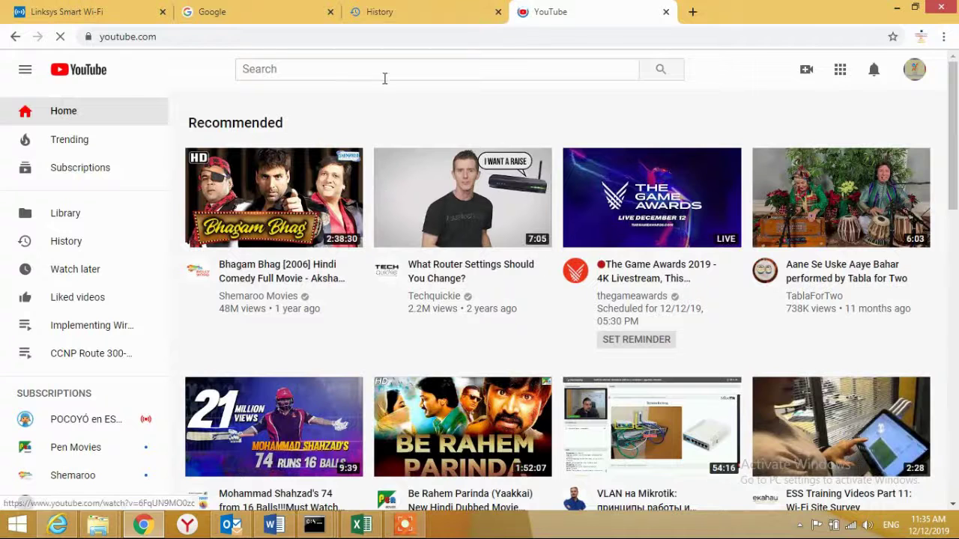
Step: Close the YouTube browser tab and open Media Prioritization in the router's settings
{"action": "left_click", "coordinate": [667, 11]}
{"action": "left_click", "coordinate": [120, 9]}
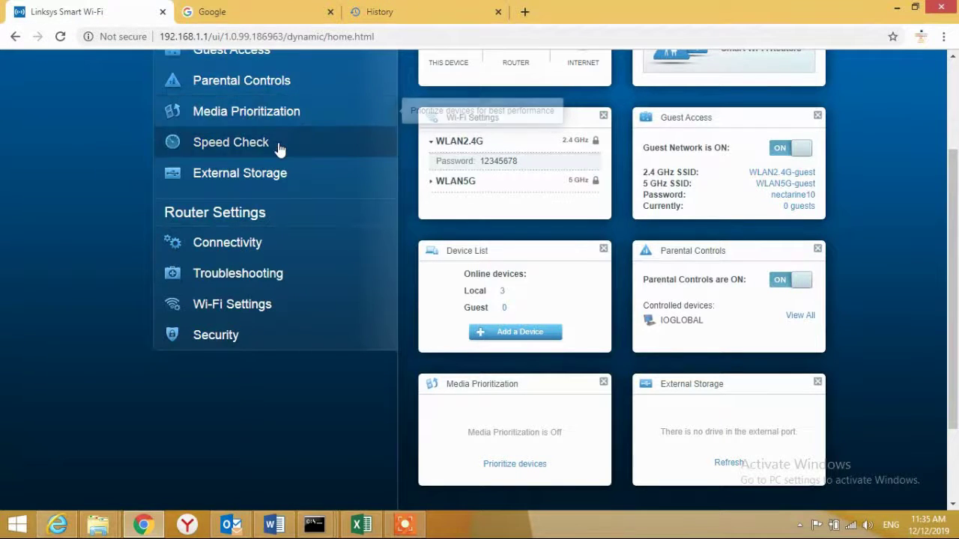
{"action": "left_click", "coordinate": [251, 111]}
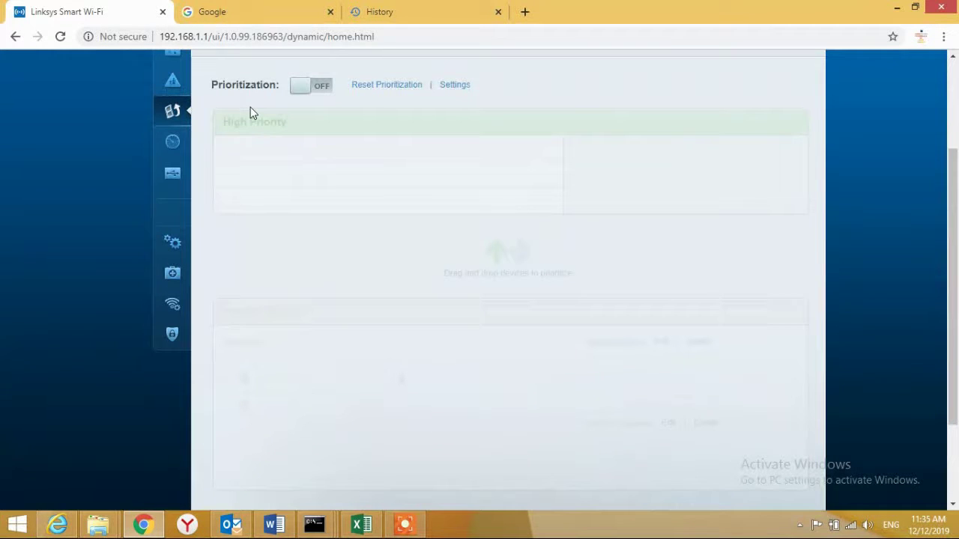
{"action": "right_click", "coordinate": [955, 218]}
{"action": "left_click_drag", "start_coordinate": [955, 230], "coordinate": [954, 257]}
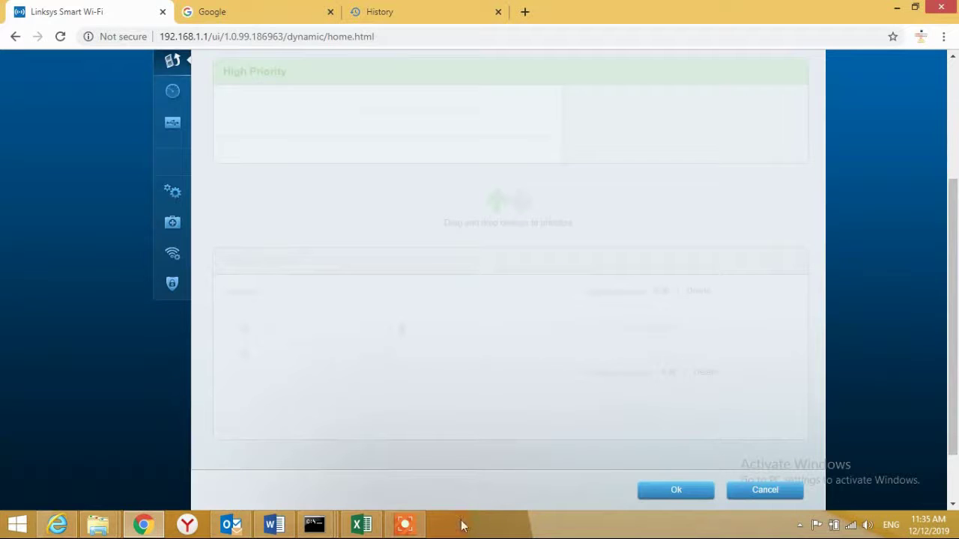
{"action": "left_click", "coordinate": [388, 529]}
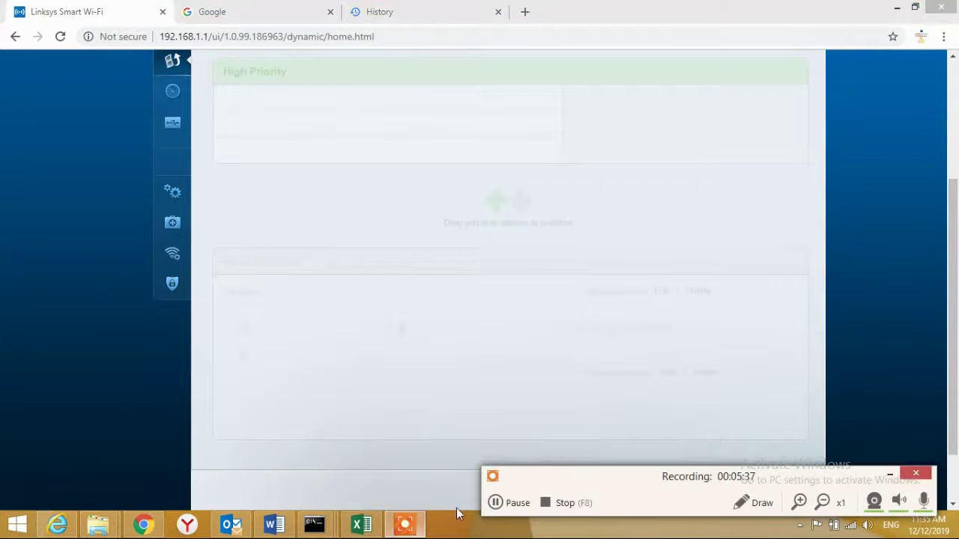
{"action": "left_click", "coordinate": [495, 503]}
{"action": "left_click", "coordinate": [495, 503]}
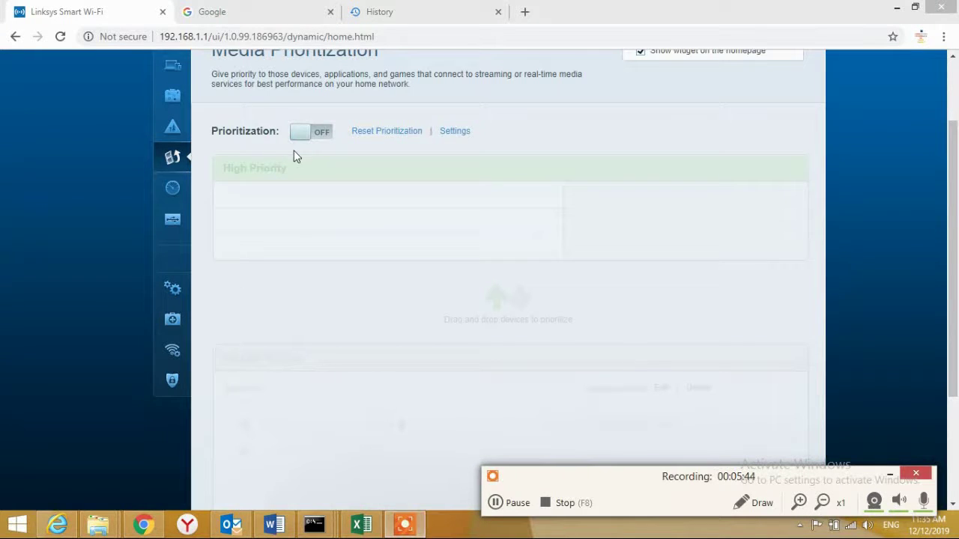
Step: Turn on media prioritization and select Web Traffic as the application under Normal Priority
{"action": "left_click", "coordinate": [327, 132]}
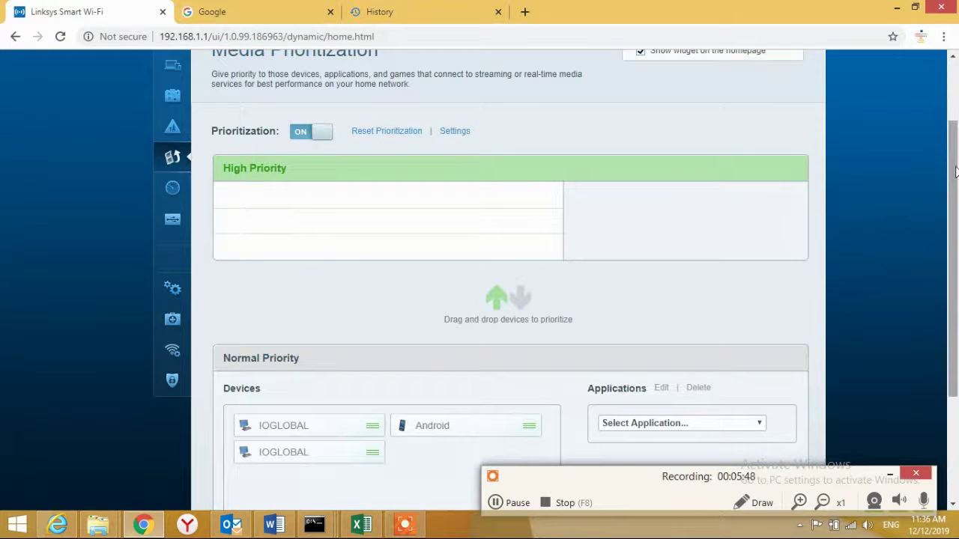
{"action": "left_click_drag", "start_coordinate": [954, 175], "coordinate": [954, 257]}
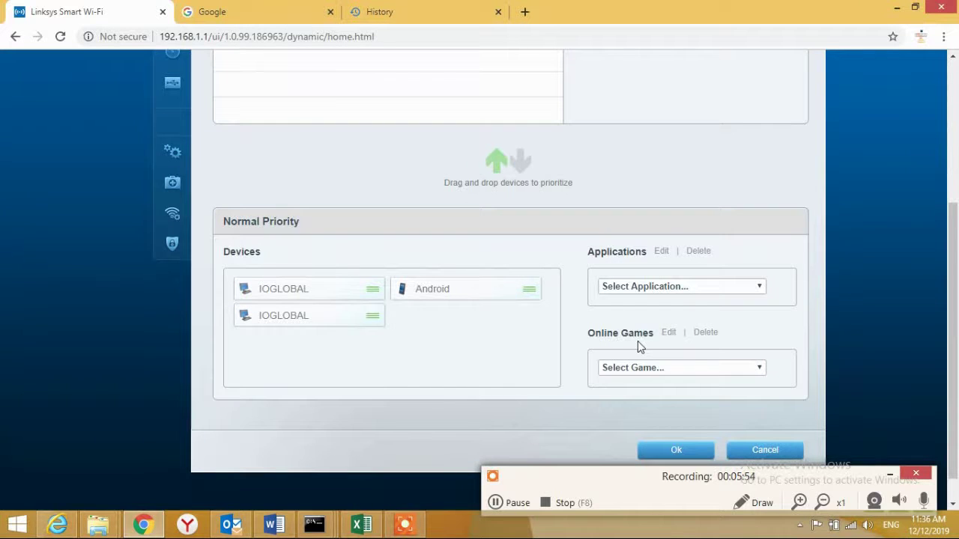
{"action": "left_click", "coordinate": [749, 287]}
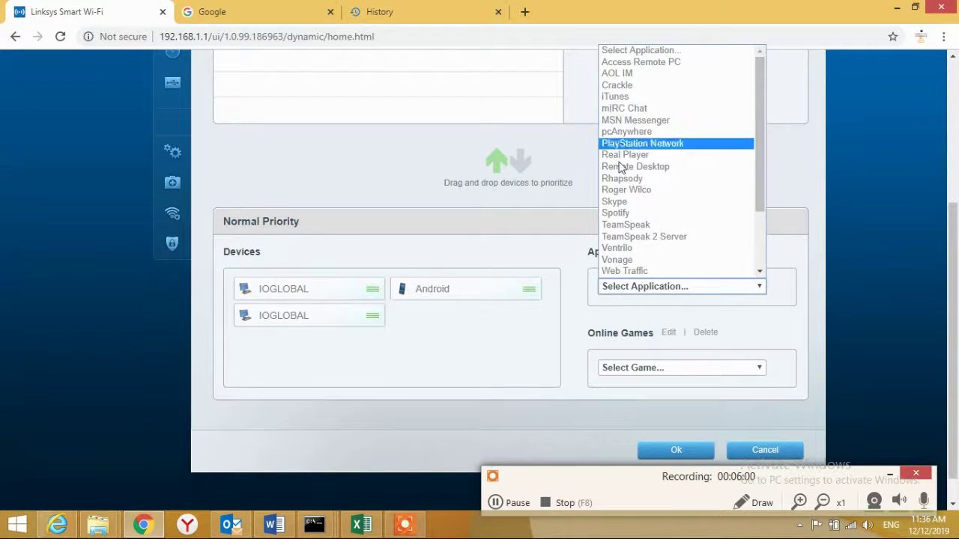
{"action": "left_click", "coordinate": [619, 202]}
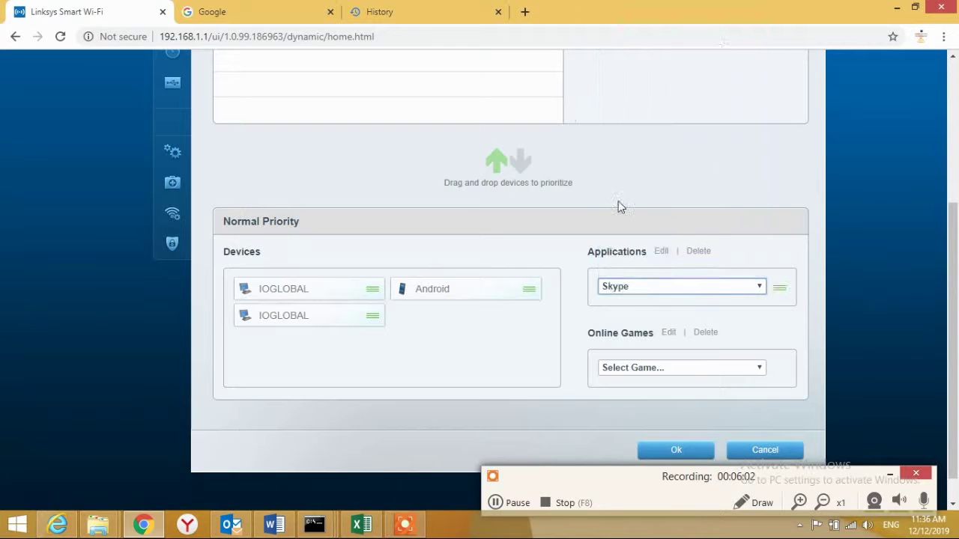
{"action": "left_click", "coordinate": [757, 287]}
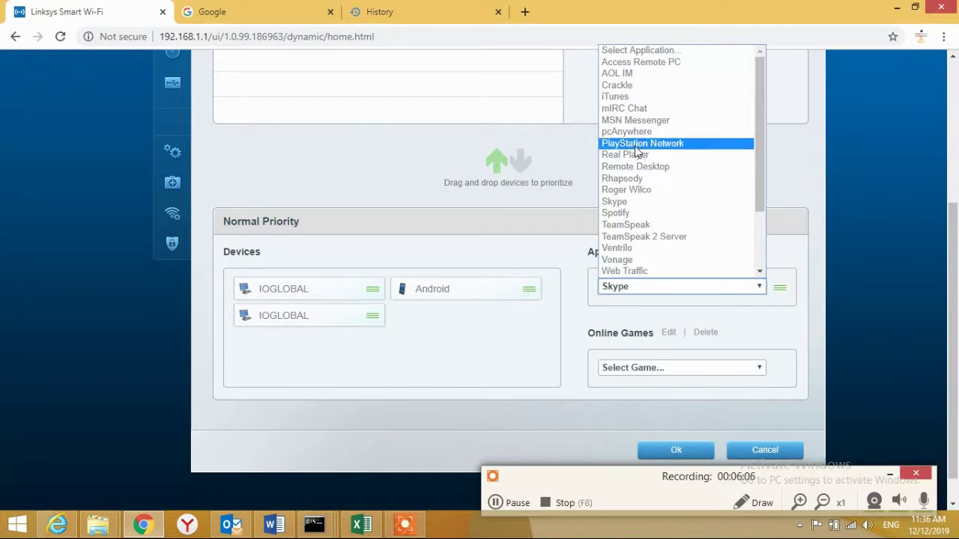
{"action": "left_click_drag", "start_coordinate": [759, 105], "coordinate": [758, 176]}
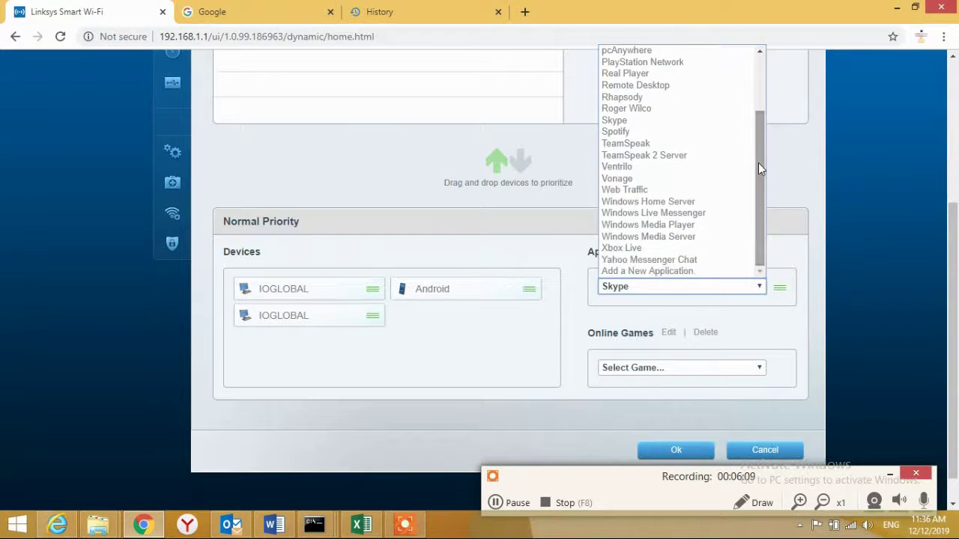
{"action": "left_click", "coordinate": [636, 188]}
Step: Move the first IOGLOBAL device from Normal Priority to High Priority and save the media prioritization settings
{"action": "left_click_drag", "start_coordinate": [341, 290], "coordinate": [353, 65]}
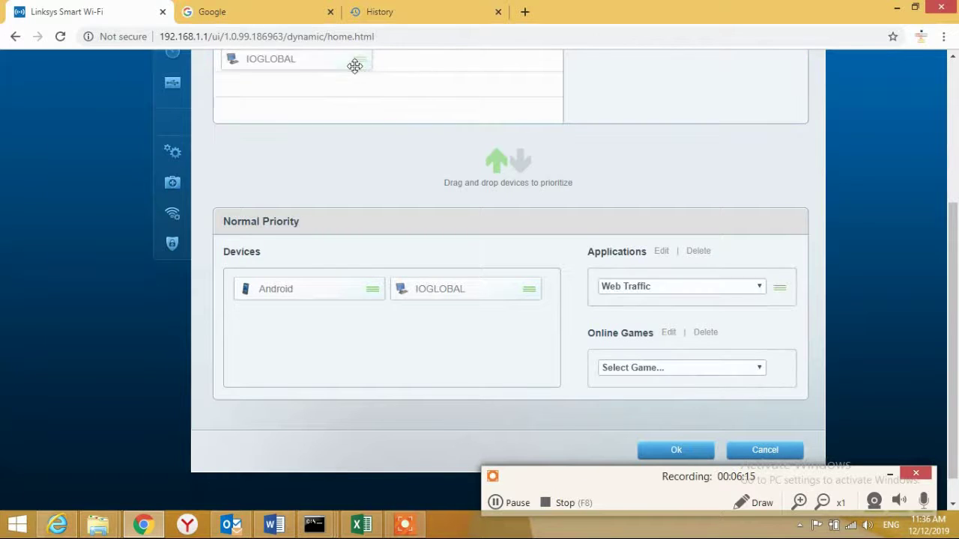
{"action": "left_click", "coordinate": [950, 161]}
{"action": "scroll", "coordinate": [950, 161], "scroll_direction": "down", "scroll_amount": 2}
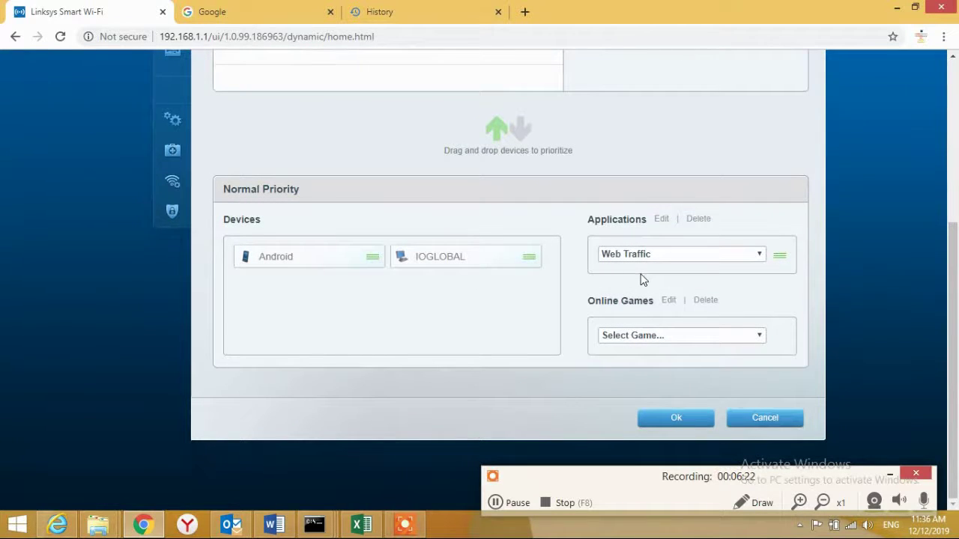
{"action": "left_click", "coordinate": [675, 419]}
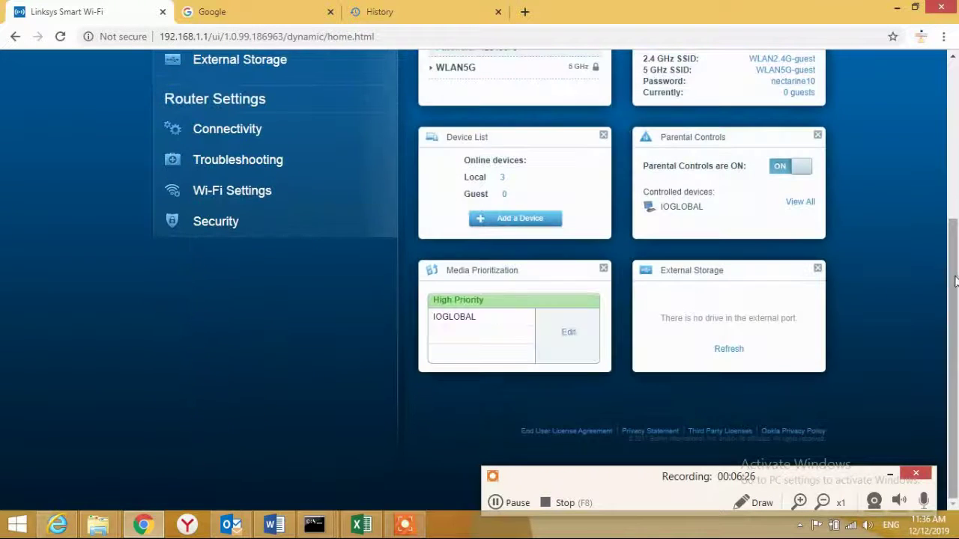
Step: Open the router's Speed Check tool, read the information on its page, and close it
{"action": "left_click_drag", "start_coordinate": [953, 281], "coordinate": [955, 250]}
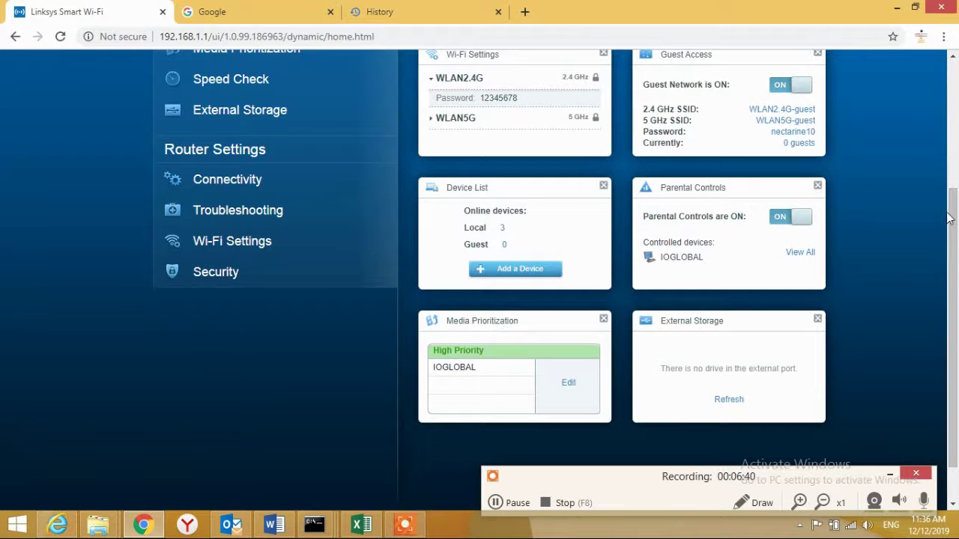
{"action": "scroll", "coordinate": [954, 169], "scroll_direction": "up", "scroll_amount": 1}
{"action": "scroll", "coordinate": [954, 168], "scroll_direction": "up", "scroll_amount": 2}
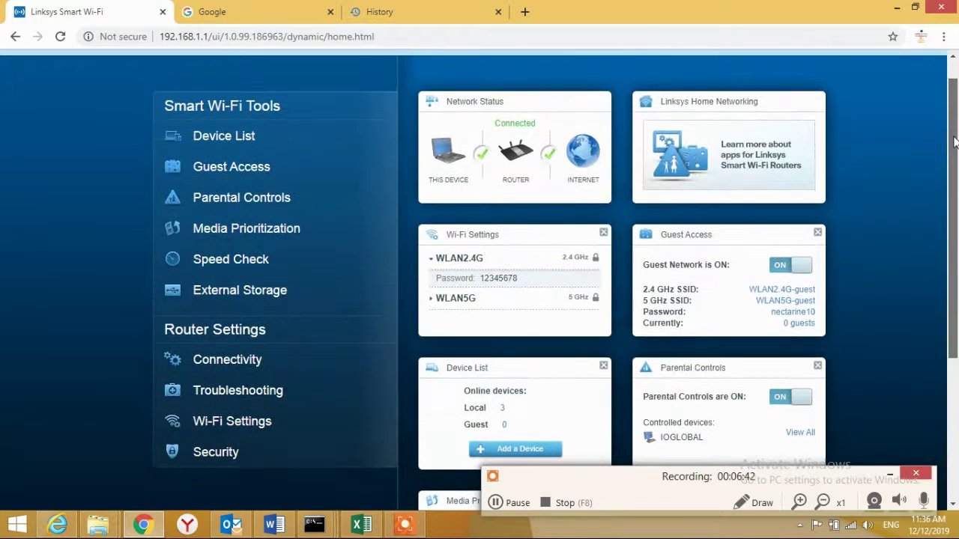
{"action": "left_click", "coordinate": [211, 262]}
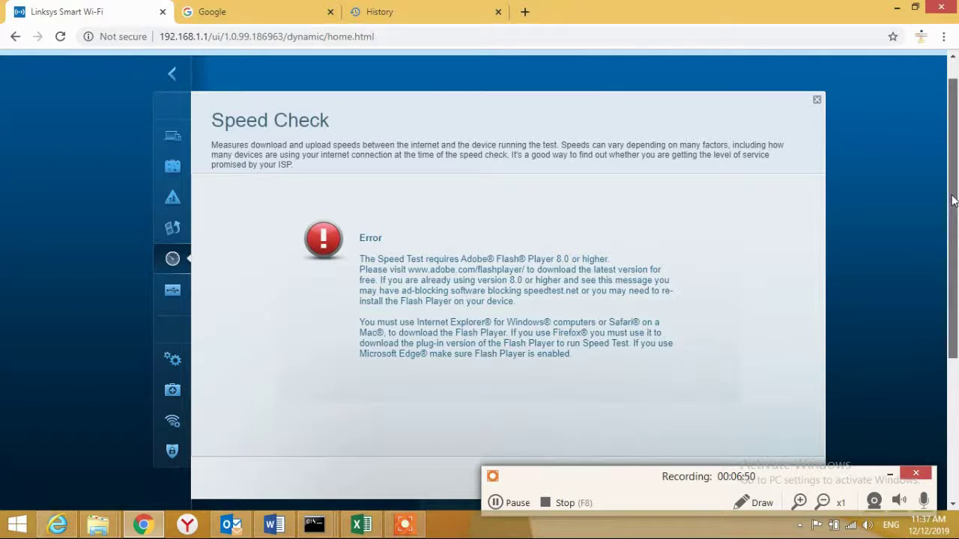
{"action": "left_click_drag", "start_coordinate": [951, 201], "coordinate": [953, 244]}
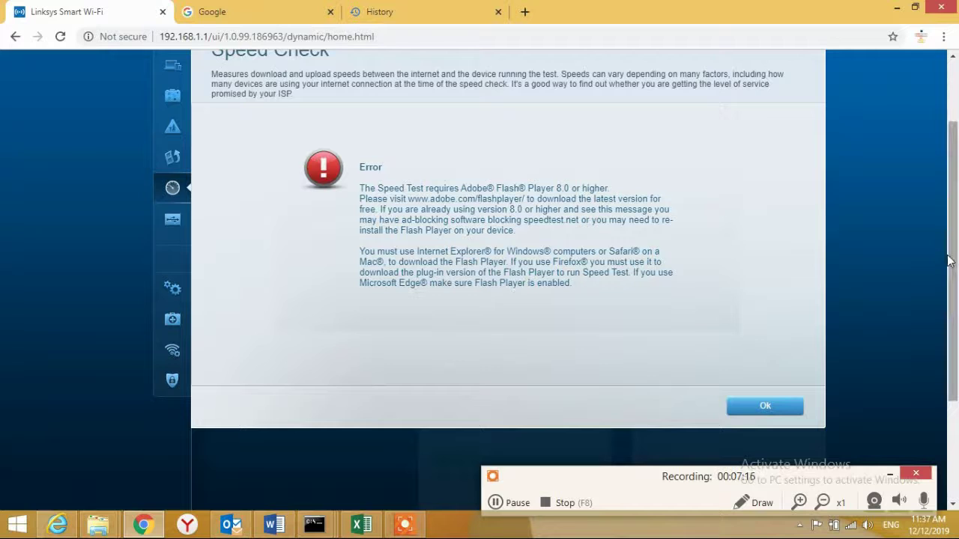
{"action": "right_click", "coordinate": [949, 219]}
{"action": "left_click", "coordinate": [955, 190]}
{"action": "right_click", "coordinate": [953, 138]}
{"action": "left_click", "coordinate": [954, 336]}
{"action": "scroll", "coordinate": [955, 336], "scroll_direction": "up", "scroll_amount": 1}
{"action": "scroll", "coordinate": [862, 375], "scroll_direction": "down", "scroll_amount": 1}
{"action": "left_click", "coordinate": [779, 412]}
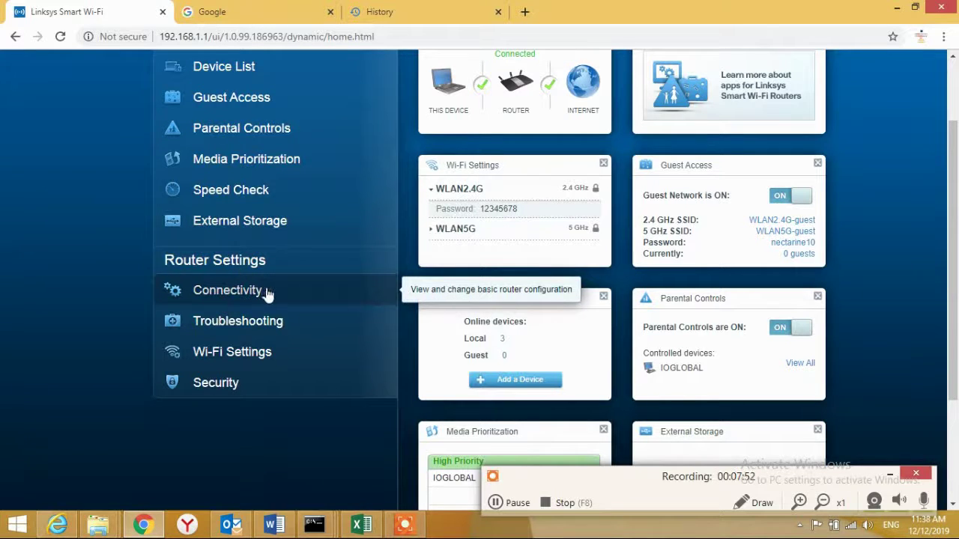
Step: Open Troubleshooting, examine the connected devices' addresses and connection types in its status tables, and close it
{"action": "left_click", "coordinate": [232, 322]}
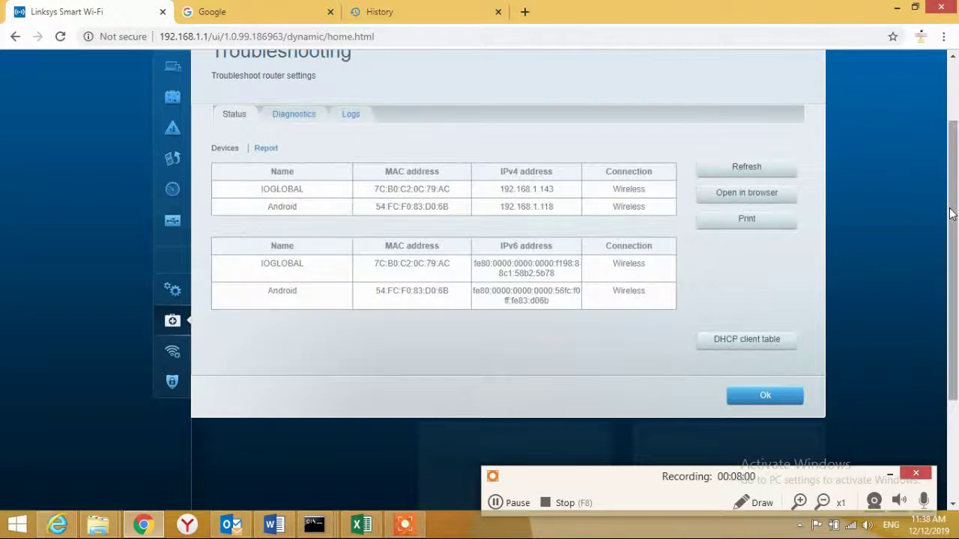
{"action": "left_click_drag", "start_coordinate": [953, 212], "coordinate": [953, 179]}
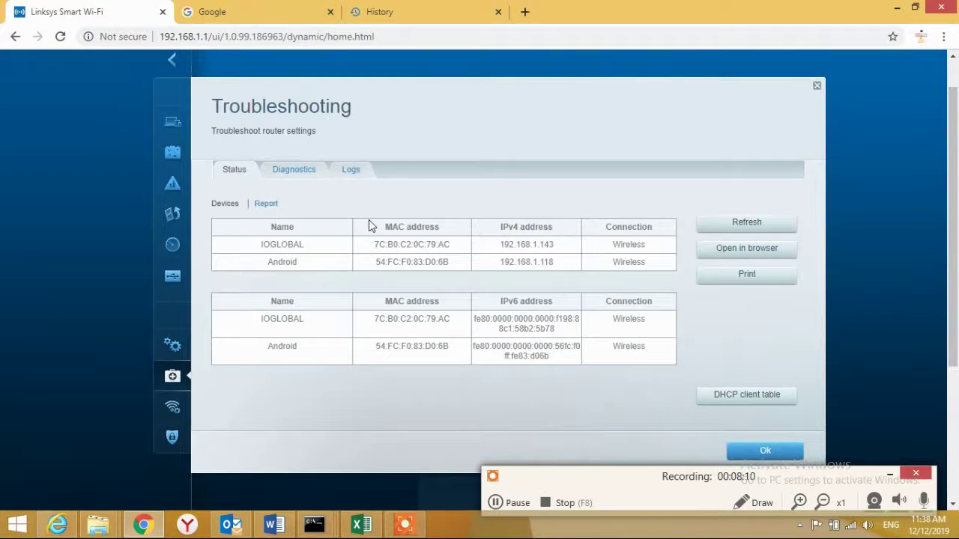
{"action": "left_click", "coordinate": [760, 451]}
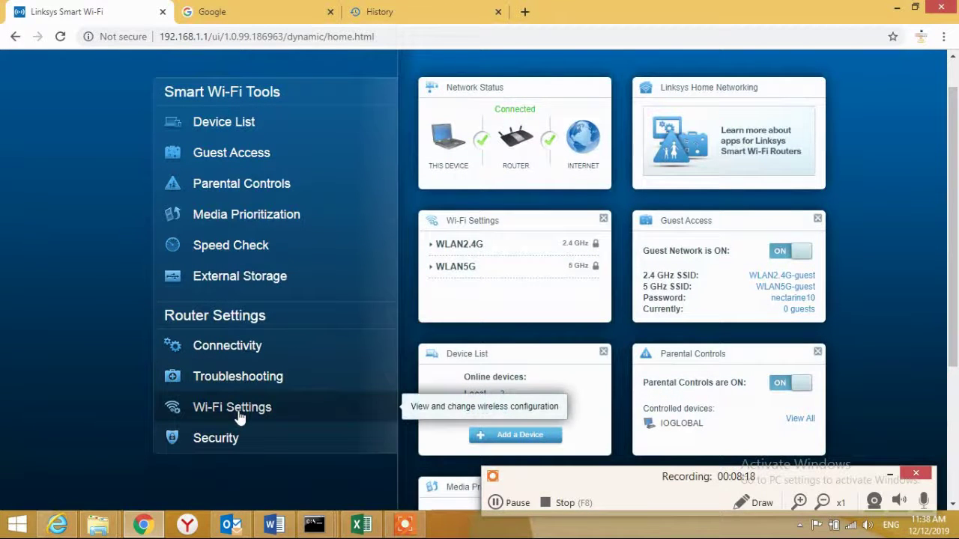
Step: Open the router's Security settings, review the firewall, VPN passthrough and internet filter options, and return to the dashboard
{"action": "left_click", "coordinate": [225, 441]}
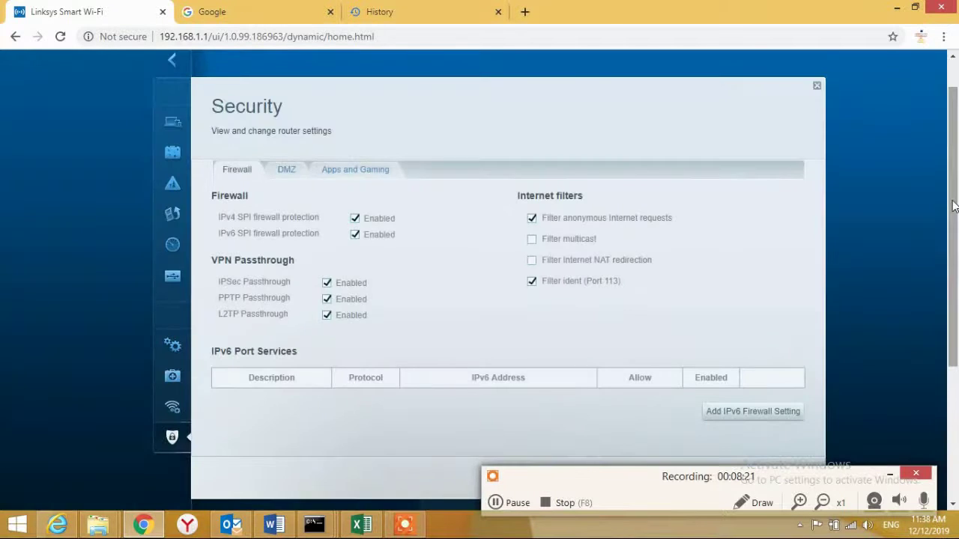
{"action": "left_click_drag", "start_coordinate": [954, 205], "coordinate": [953, 233]}
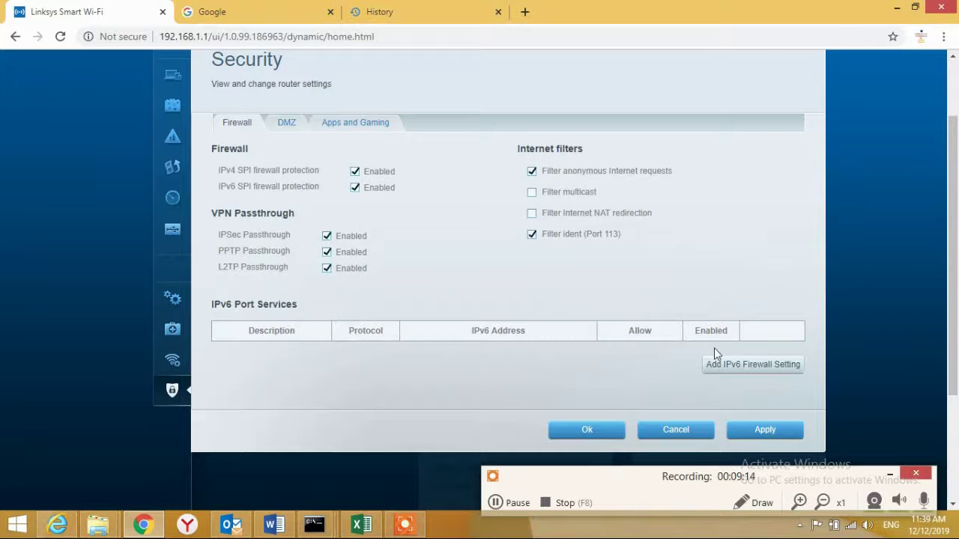
{"action": "left_click", "coordinate": [604, 436]}
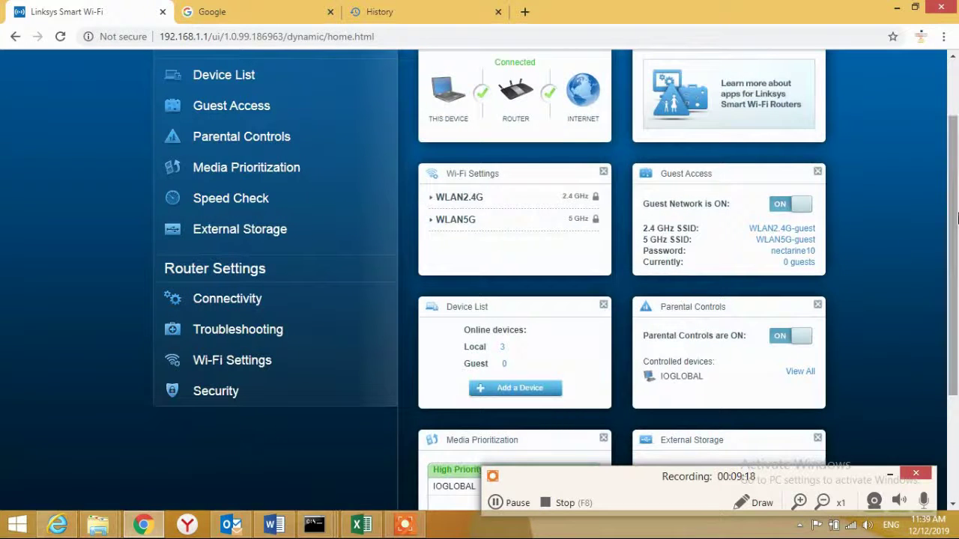
{"action": "left_click_drag", "start_coordinate": [954, 219], "coordinate": [954, 154]}
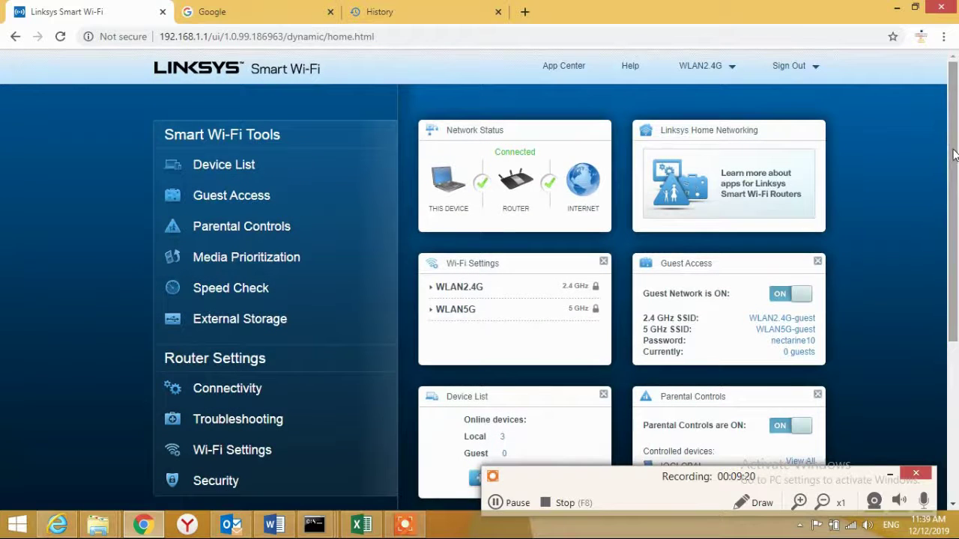